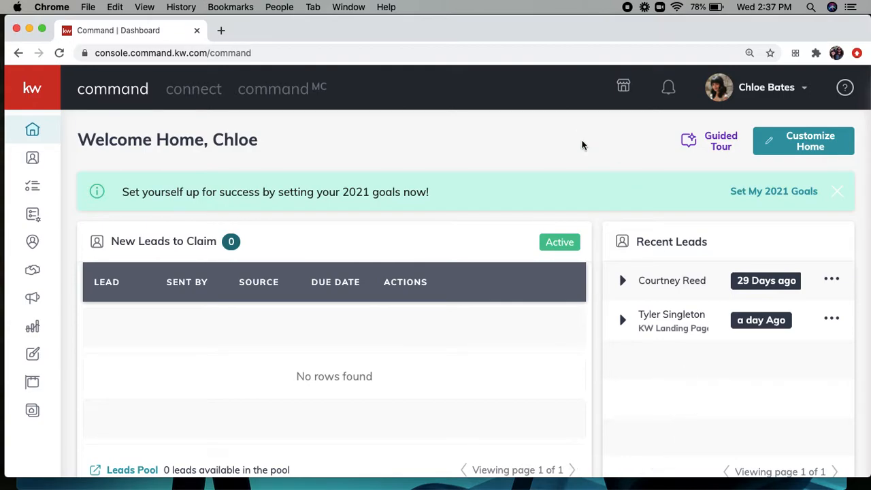
Step: Open the account menu listing Profile, Settings, Command Training and Log Out
left_click(773, 99)
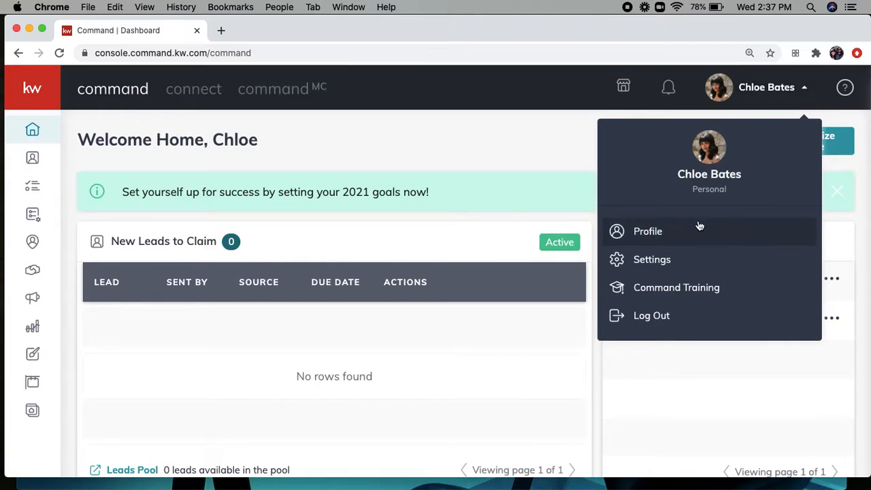
Step: Review Connected Apps in account Settings, then open KW Marketplace in a new tab
left_click(652, 259)
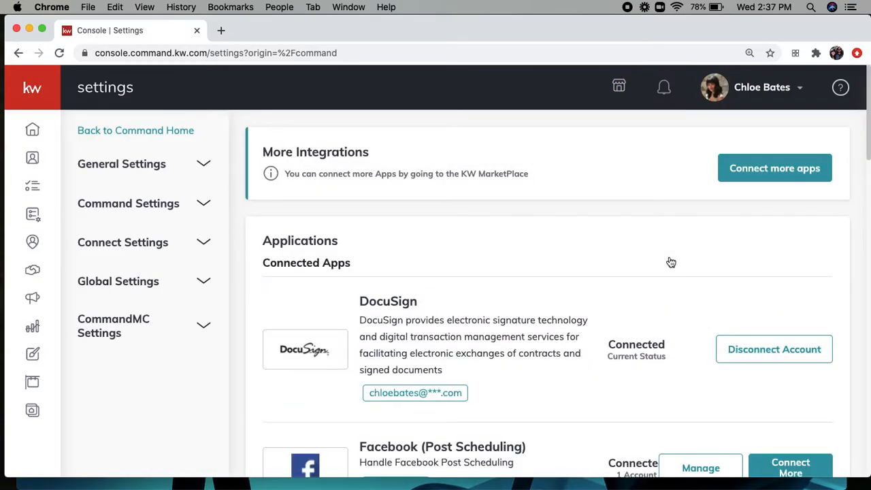
scroll(671, 262, "down", 3)
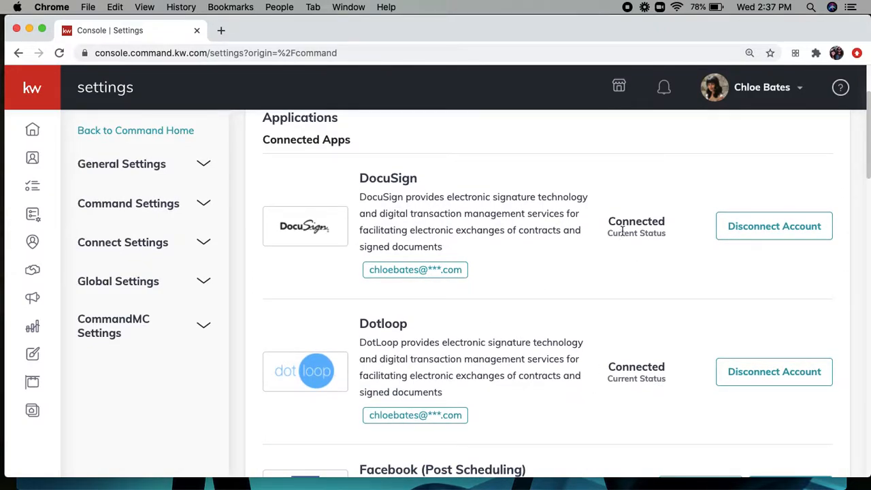
left_click(620, 88)
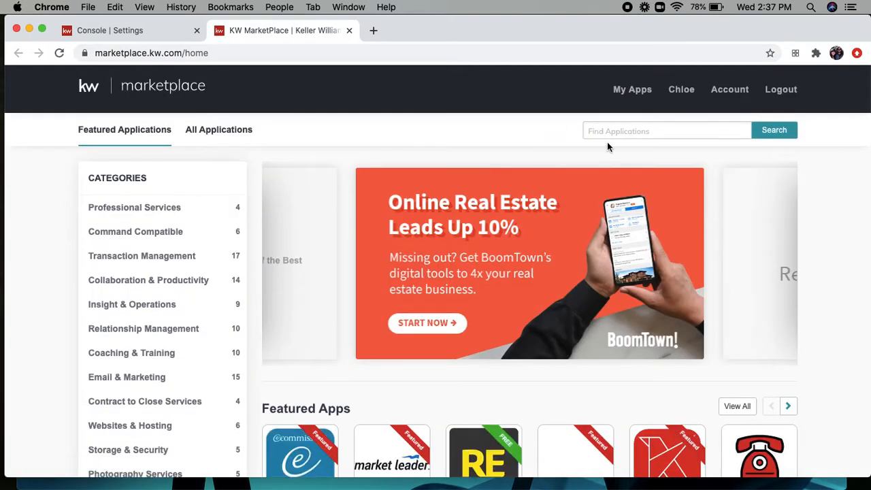
Step: Search the Marketplace for 'Dotloop' and confirm via Manage App that the company already has it
left_click(612, 132)
type("Dotloop")
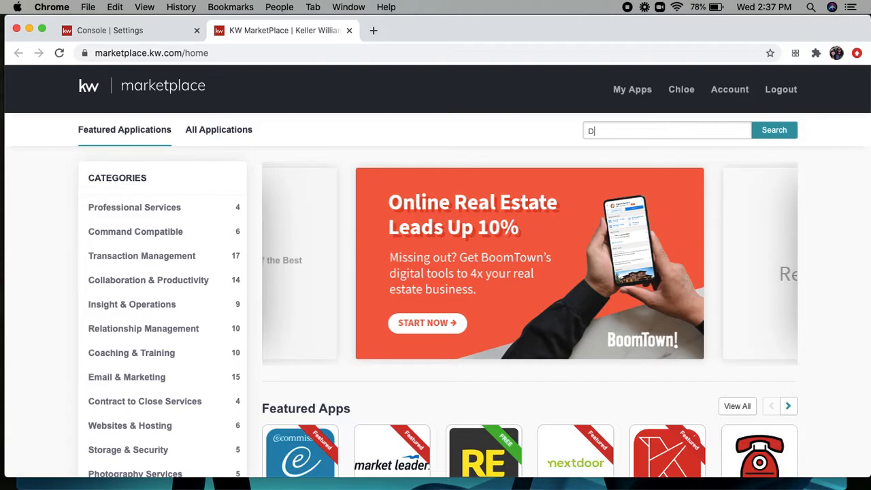
left_click(774, 130)
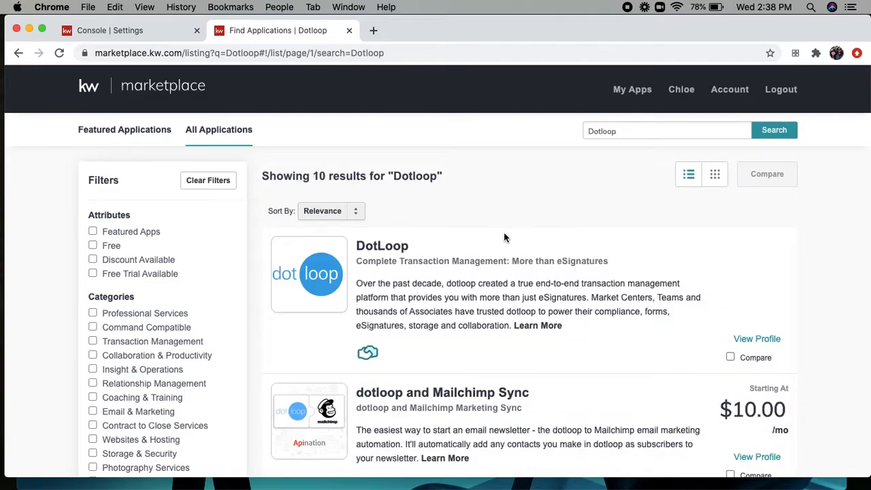
left_click(378, 249)
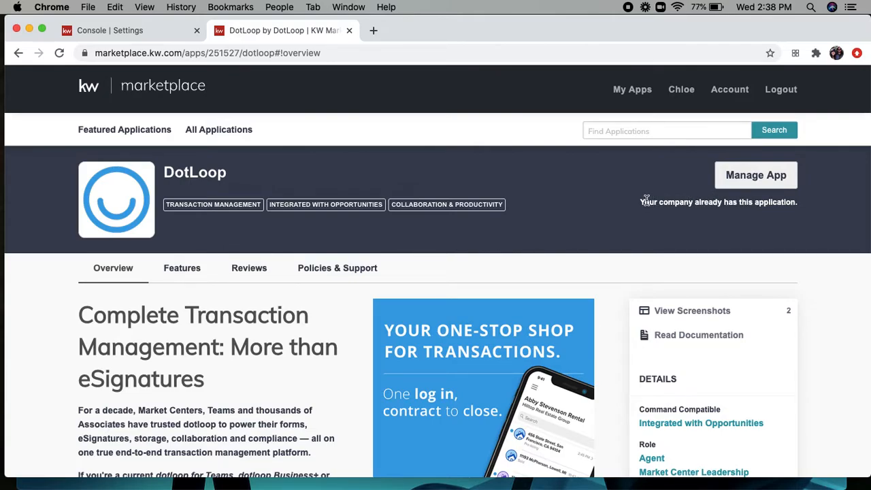
left_click(733, 184)
left_click(143, 31)
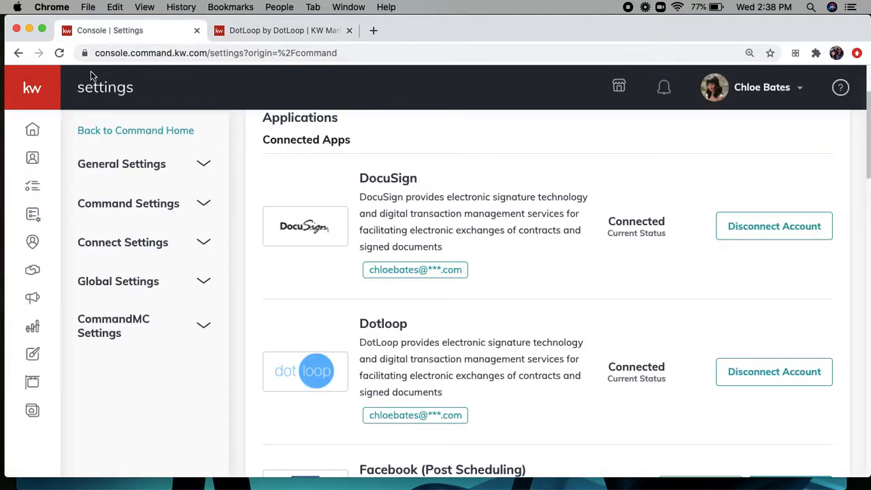
Step: Reload Settings to show Dotloop connected, then go to the Opportunities pipeline
left_click(59, 54)
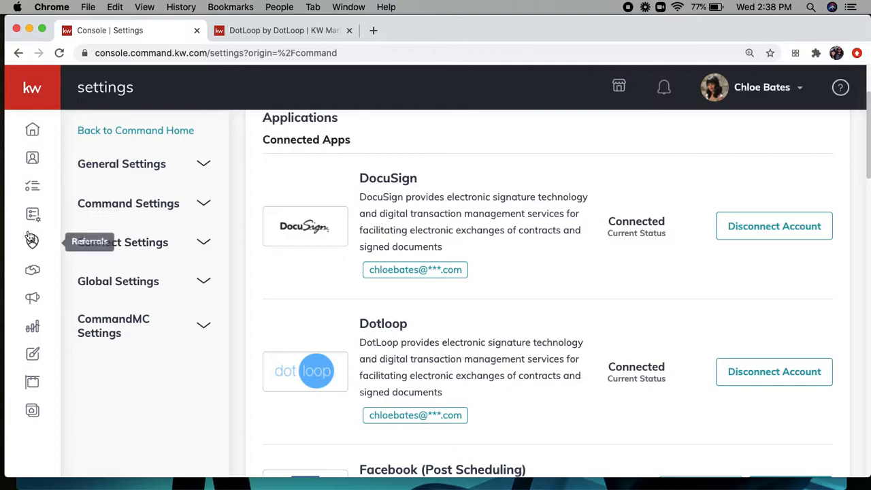
left_click(35, 271)
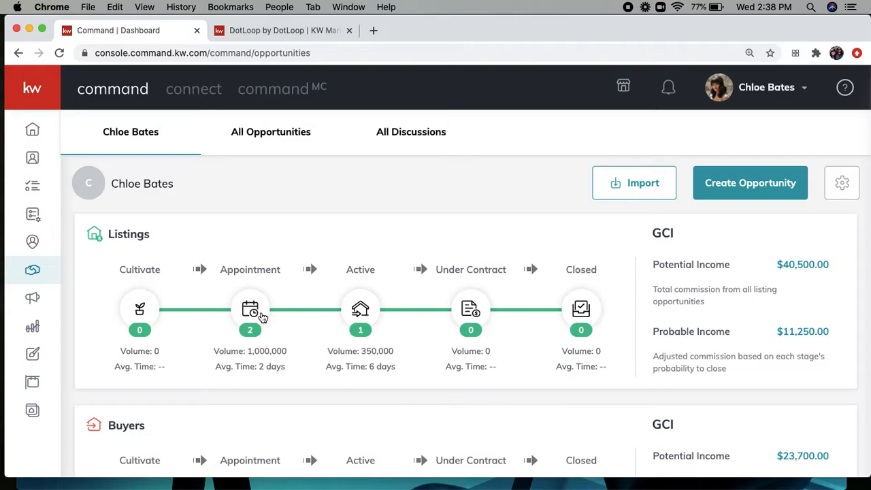
Step: List all opportunities in a table sorted by TYPE
scroll(261, 299, "down", 2)
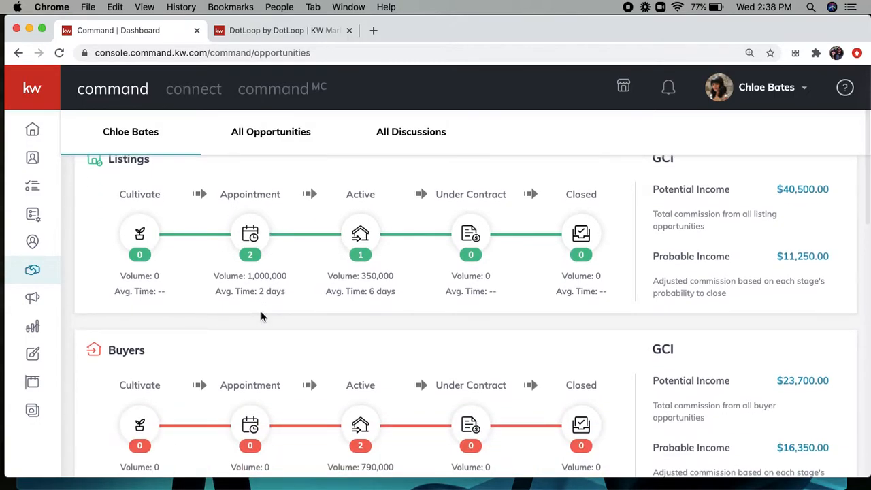
scroll(261, 316, "down", 1)
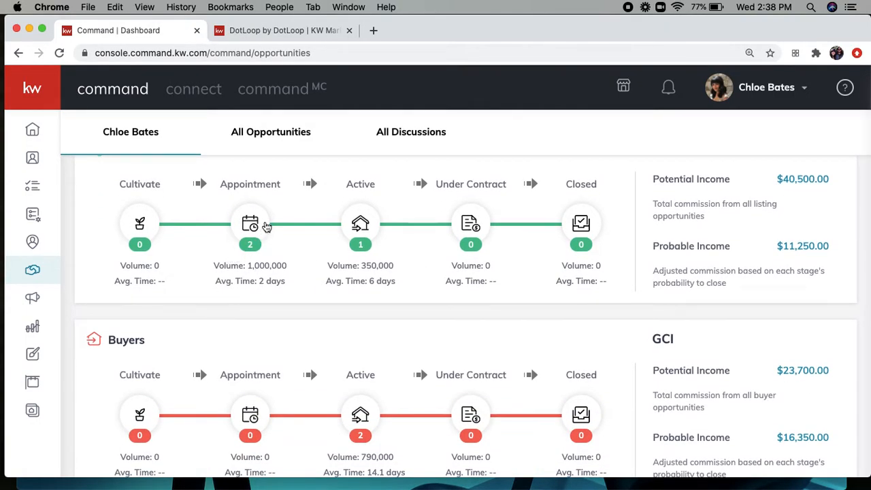
left_click(261, 134)
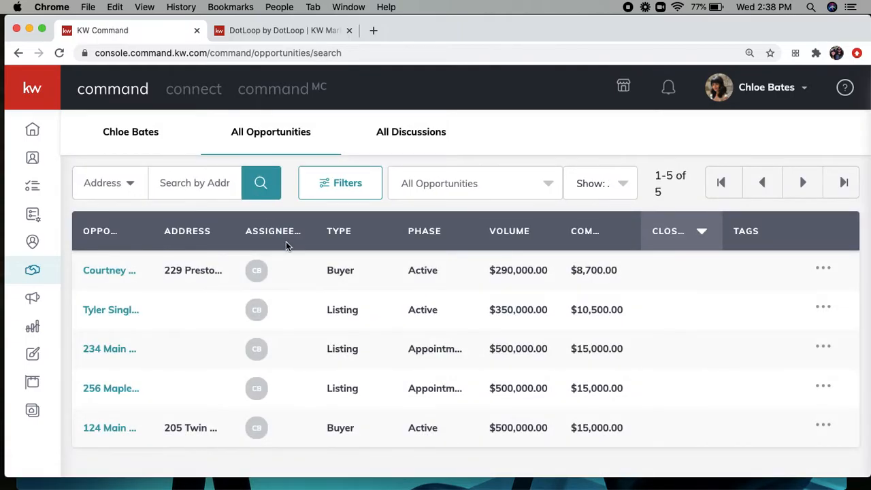
left_click(348, 231)
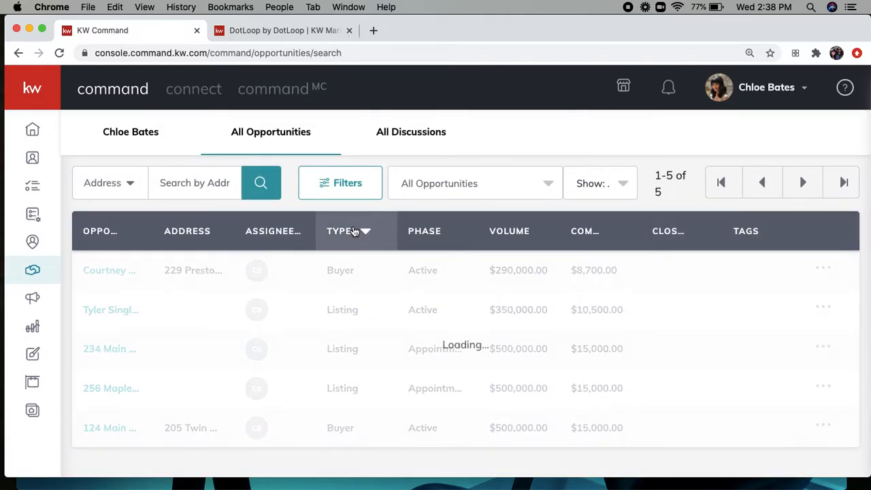
scroll(355, 328, "down", 1)
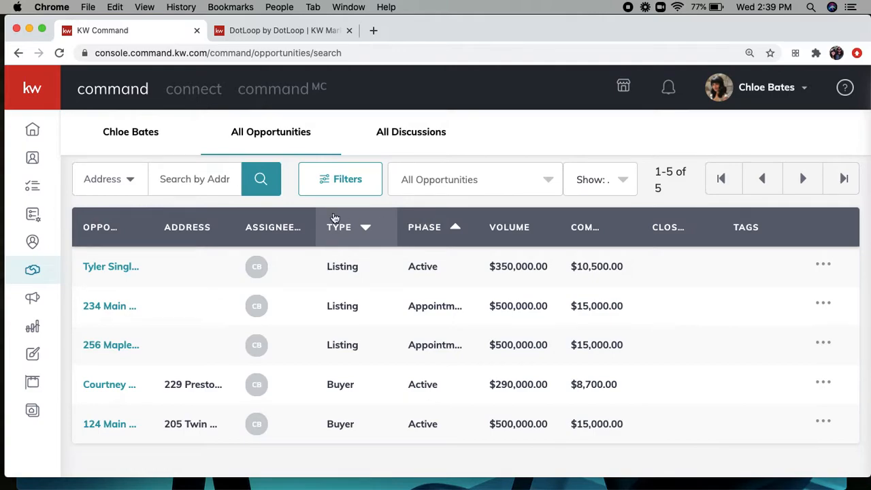
Step: Check the search-by choices, return to the personal pipeline and begin a new opportunity
left_click(129, 180)
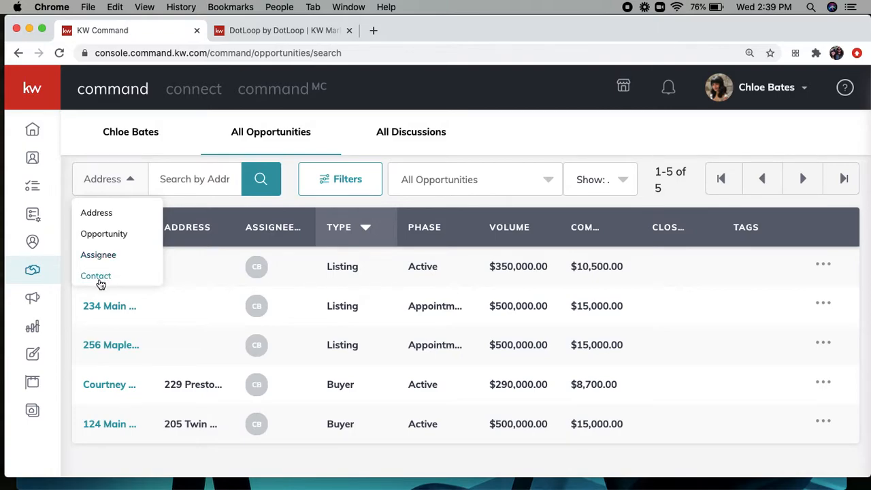
left_click(132, 179)
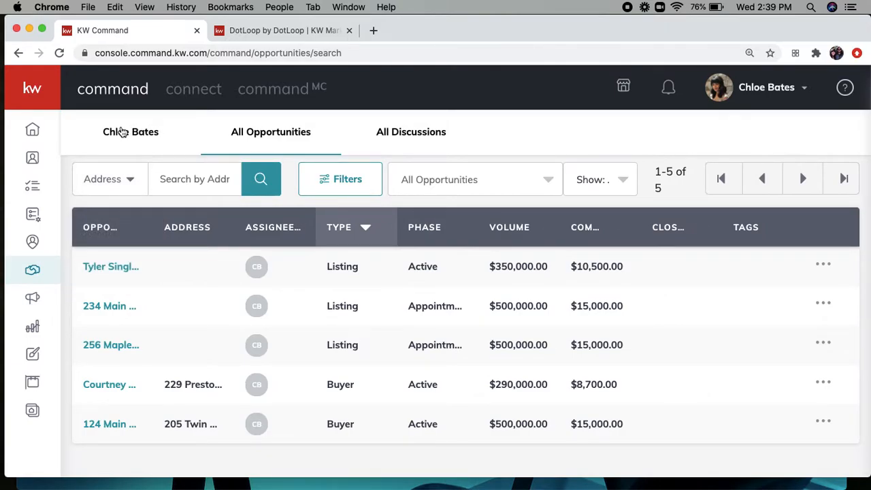
left_click(121, 132)
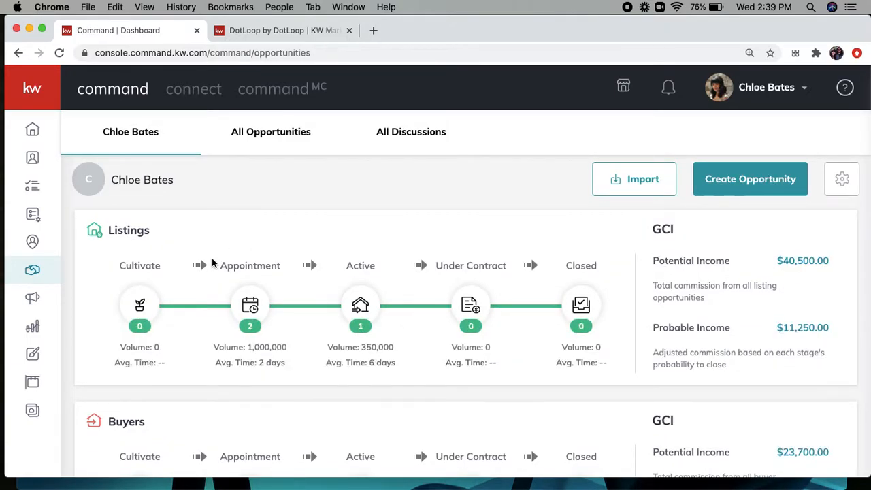
left_click(759, 179)
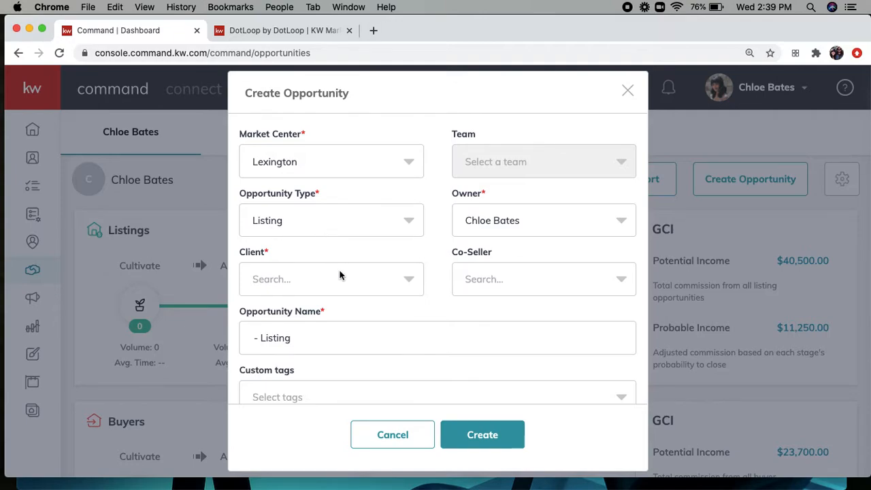
Step: Set the seller contact as the listing's client and add yourself as co-seller
left_click(299, 281)
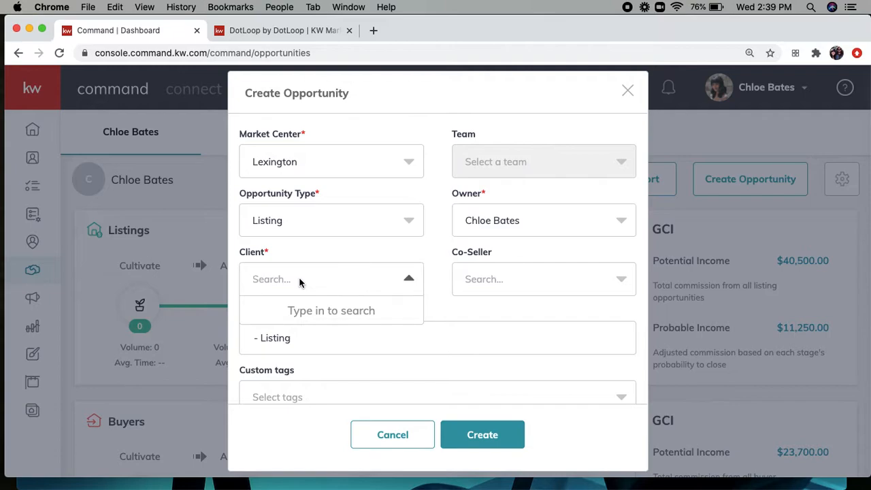
type("Shayne")
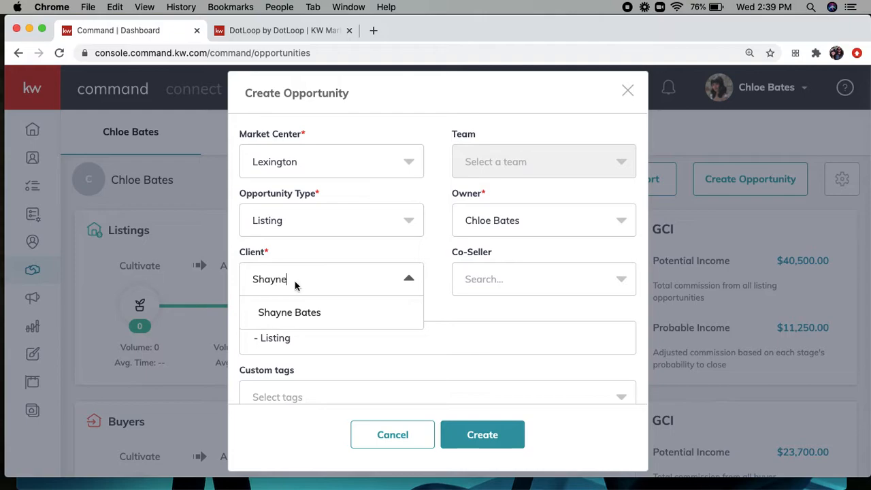
left_click(293, 312)
scroll(389, 321, "down", 2)
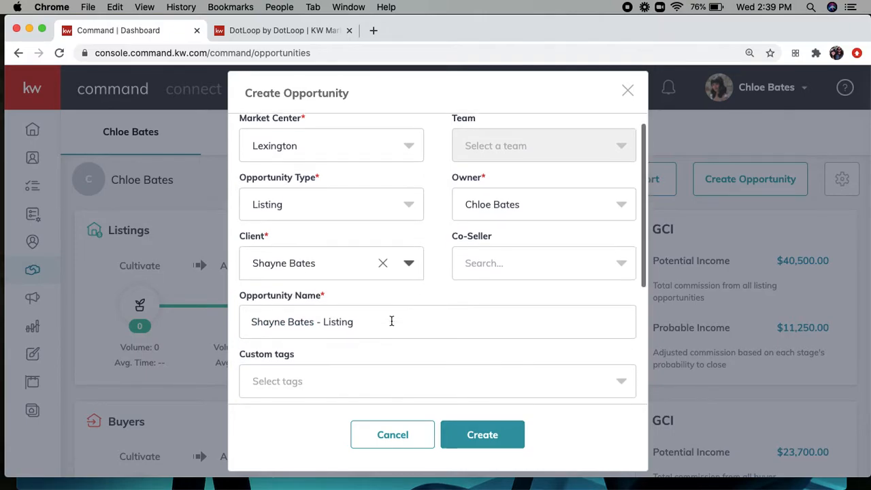
left_click(496, 229)
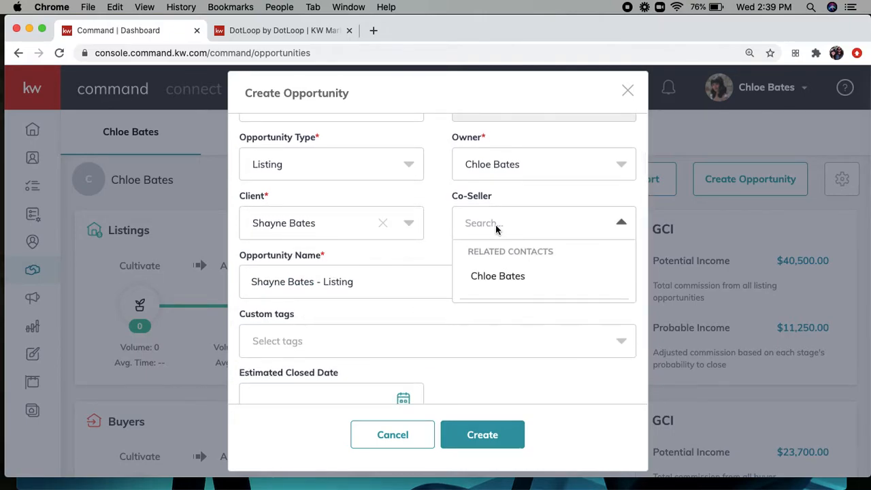
left_click(499, 279)
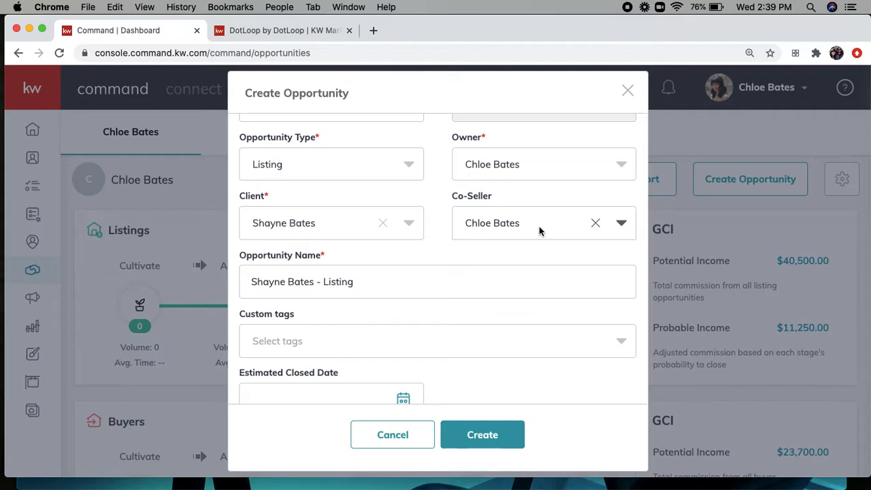
Step: Replace 'Listing' in the opportunity name with '123 Main Street' after the client's name
left_click(382, 284)
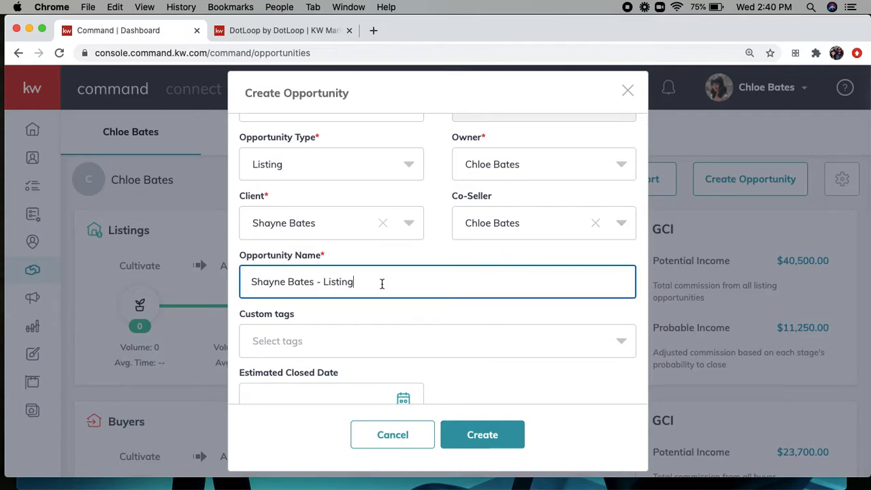
key("BackSpace")
key("BackSpace")
key("BackSpace")
key("BackSpace")
key("BackSpace")
type("123 Main Street")
scroll(402, 330, "down", 1)
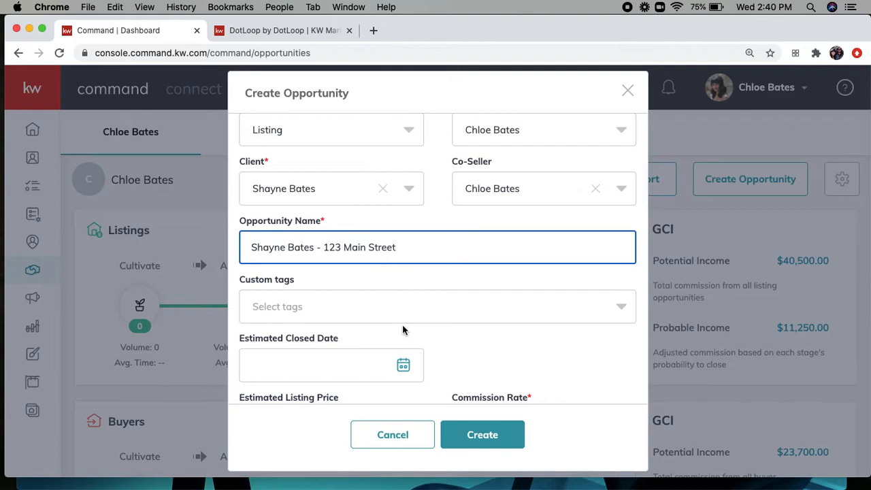
scroll(403, 329, "down", 3)
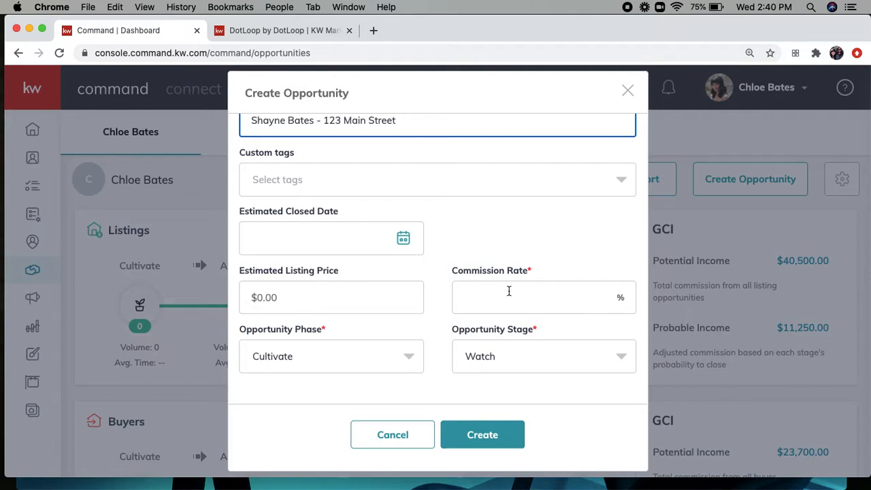
Step: Enter a 3% commission rate and a 500000 estimated listing price
left_click(548, 296)
type("3")
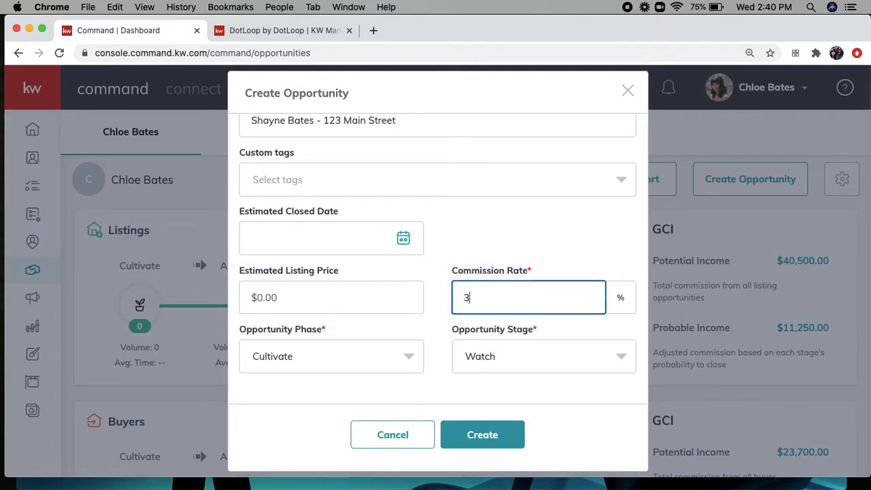
left_click(435, 294)
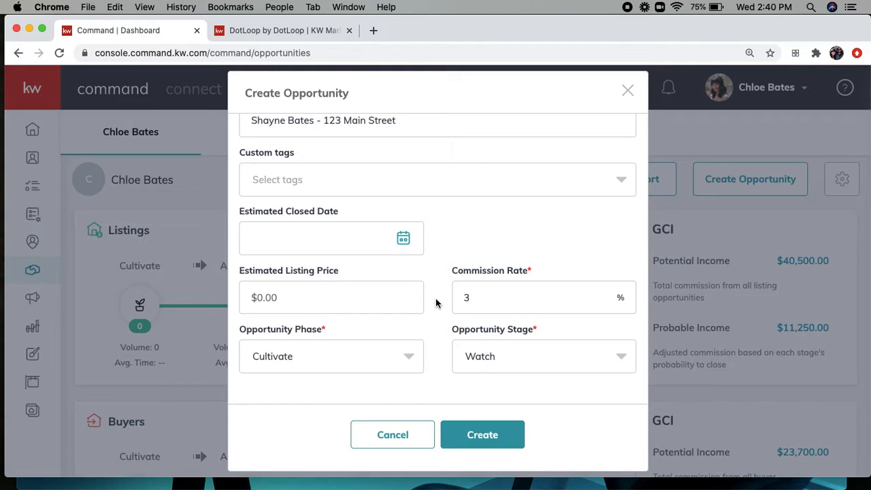
left_click(330, 301)
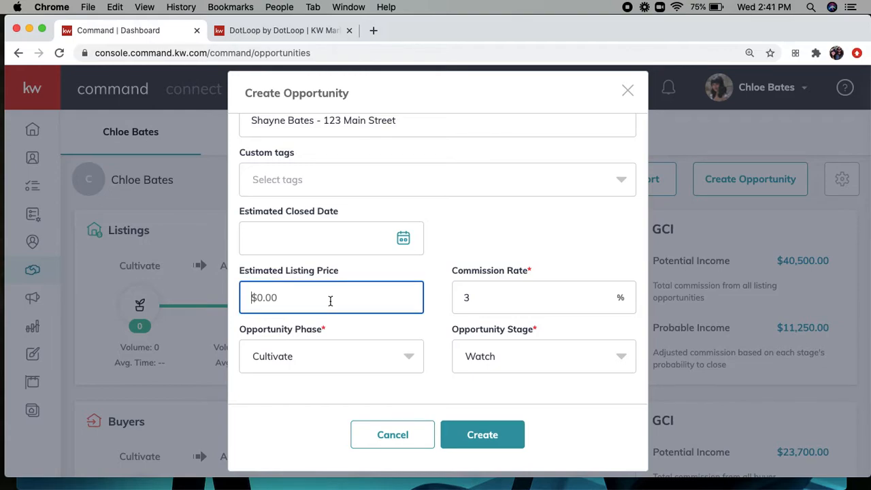
type("5000000")
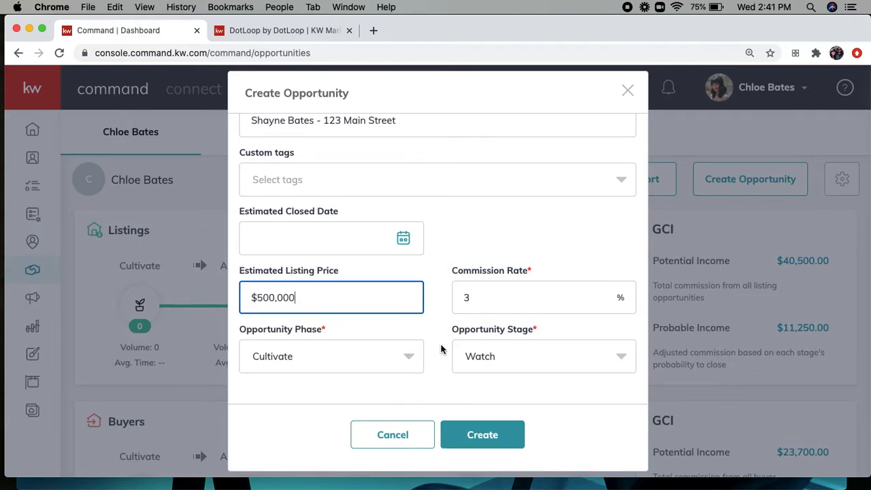
scroll(441, 350, "down", 2)
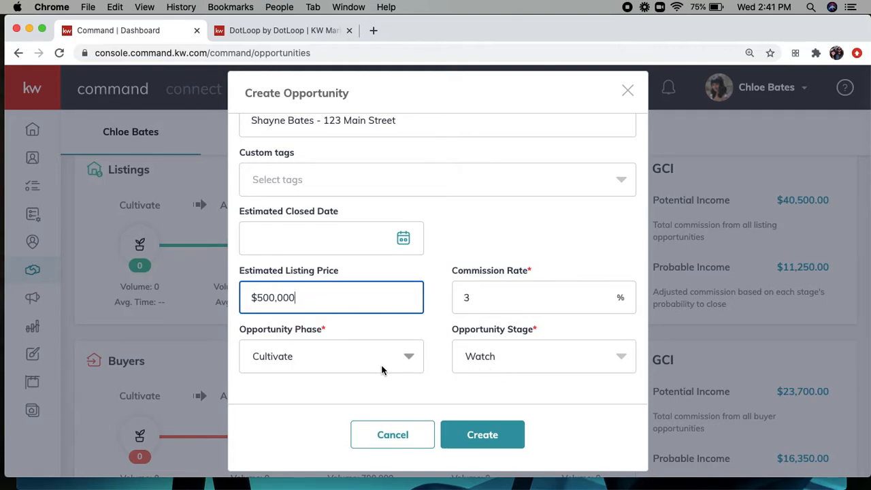
Step: Set phase to Appointment and stage to Scheduled, then create the opportunity
left_click(499, 356)
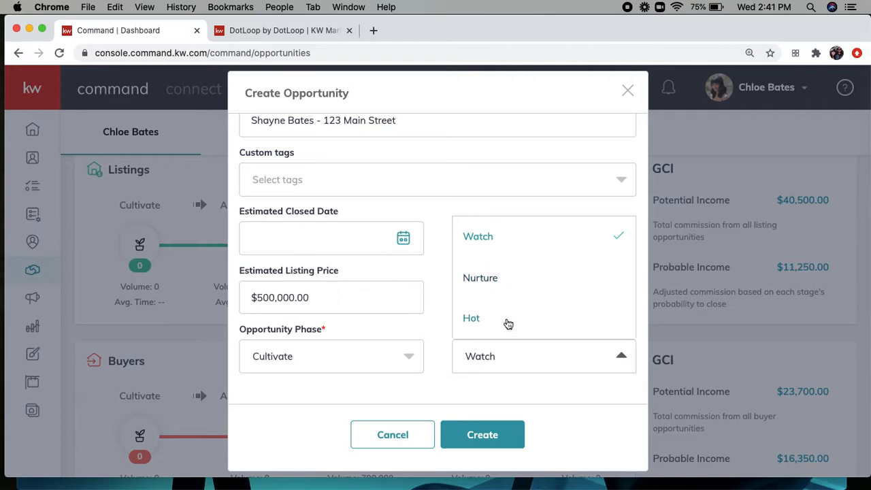
left_click(353, 356)
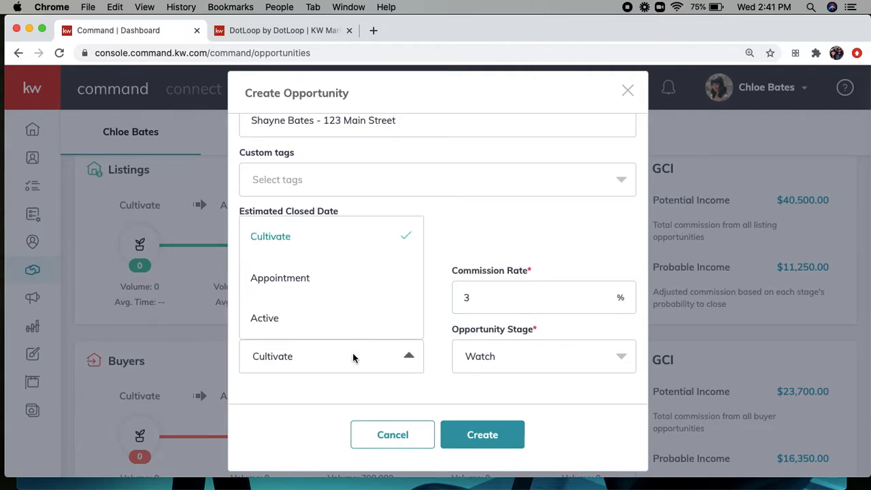
left_click(286, 282)
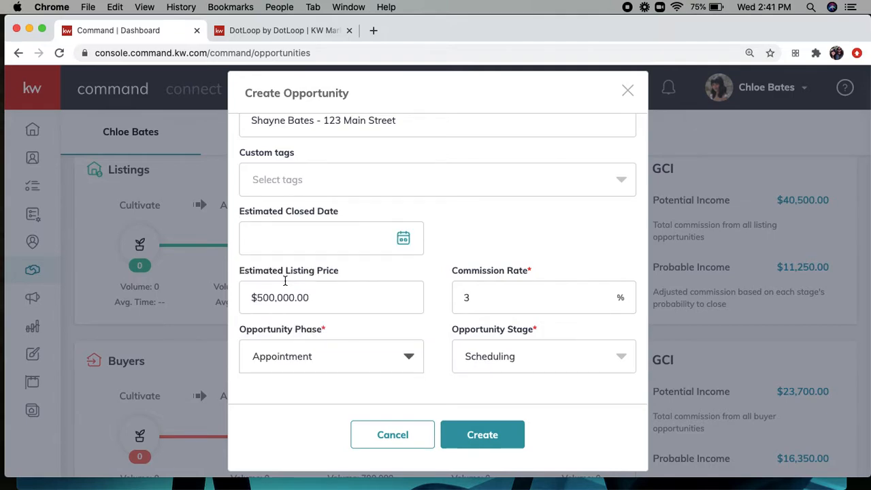
left_click(477, 361)
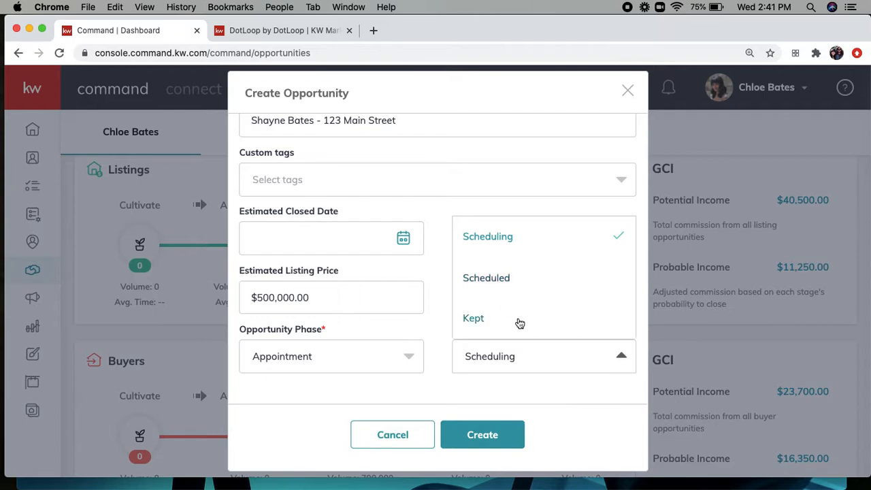
left_click(518, 361)
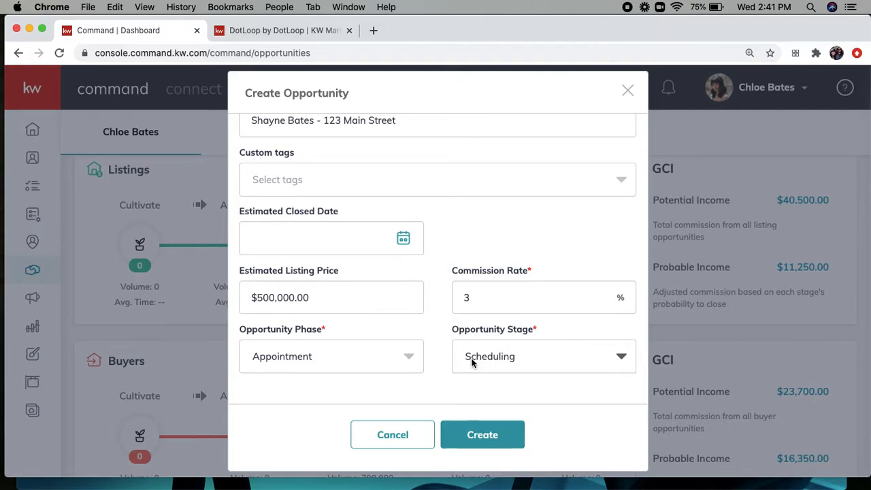
left_click(507, 364)
left_click(492, 280)
left_click(477, 443)
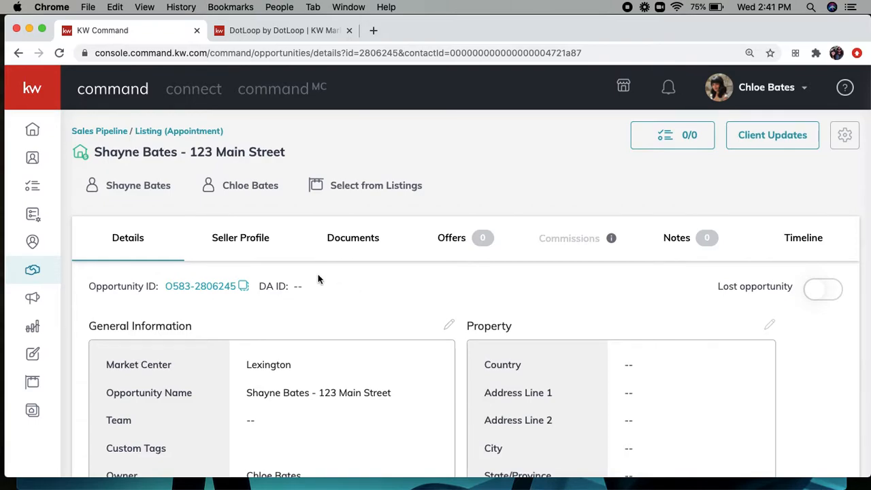
Step: Return to the Sales Pipeline overview, now showing 3 listing appointments
left_click(101, 133)
scroll(155, 257, "down", 2)
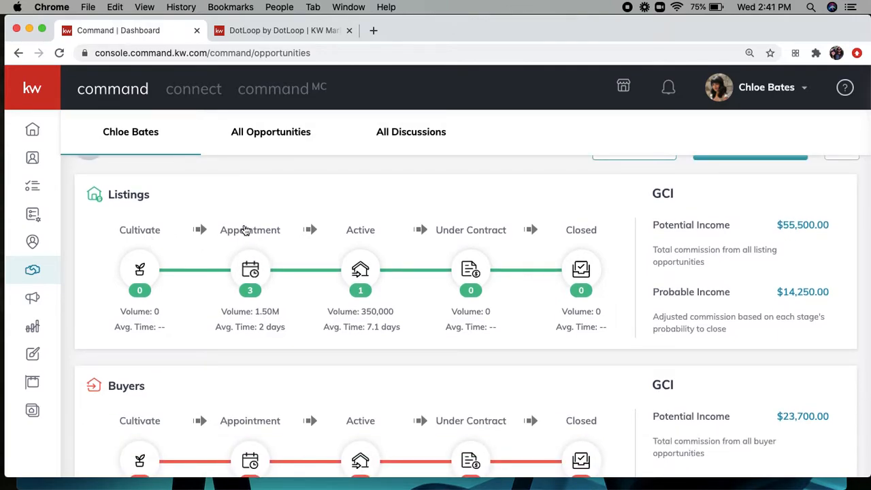
Step: Open the Appointment listings board and drag the 123 Main Street card toward Active
left_click(252, 286)
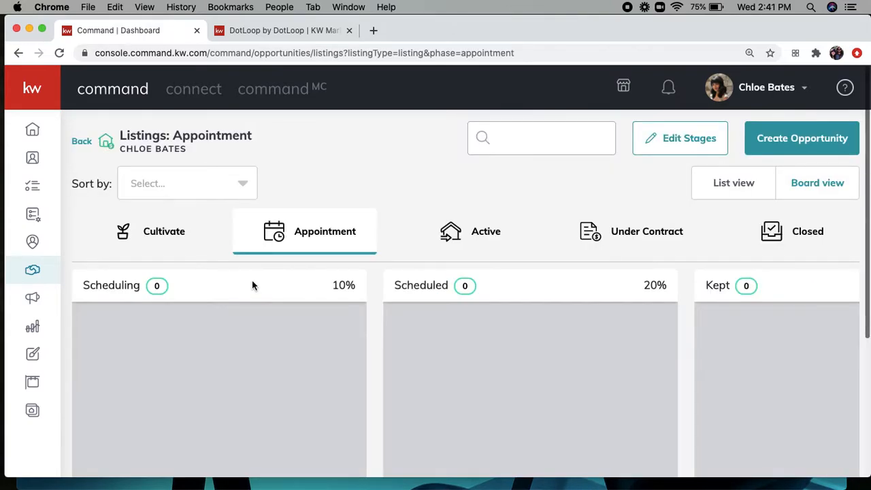
scroll(326, 311, "down", 2)
scroll(326, 313, "down", 4)
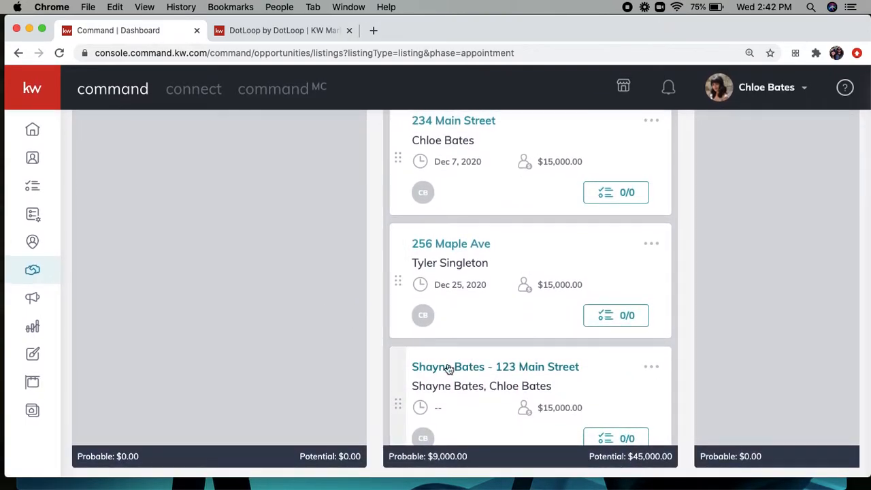
scroll(502, 371, "up", 1)
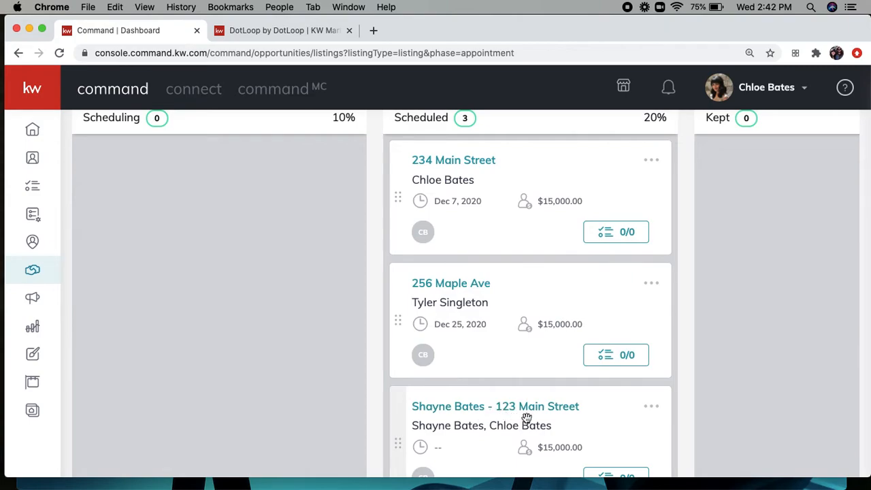
scroll(530, 422, "up", 3)
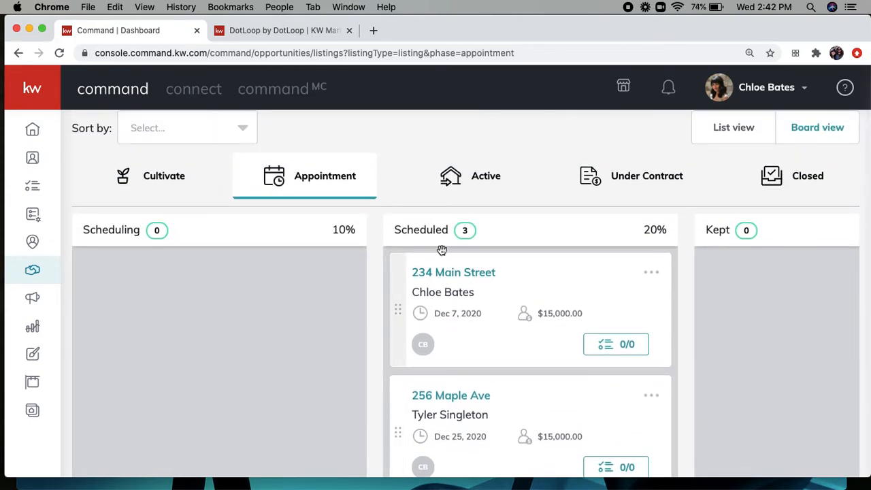
scroll(426, 239, "down", 2)
scroll(425, 239, "down", 2)
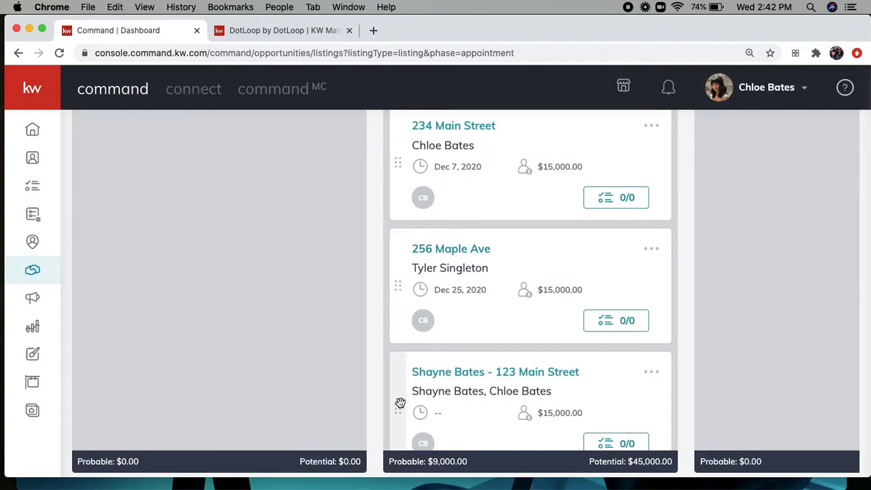
left_click_drag(397, 402, 412, 211)
Step: Drop the 123 Main Street card into the Active phase under Staging
scroll(460, 315, "down", 1)
scroll(459, 315, "down", 5)
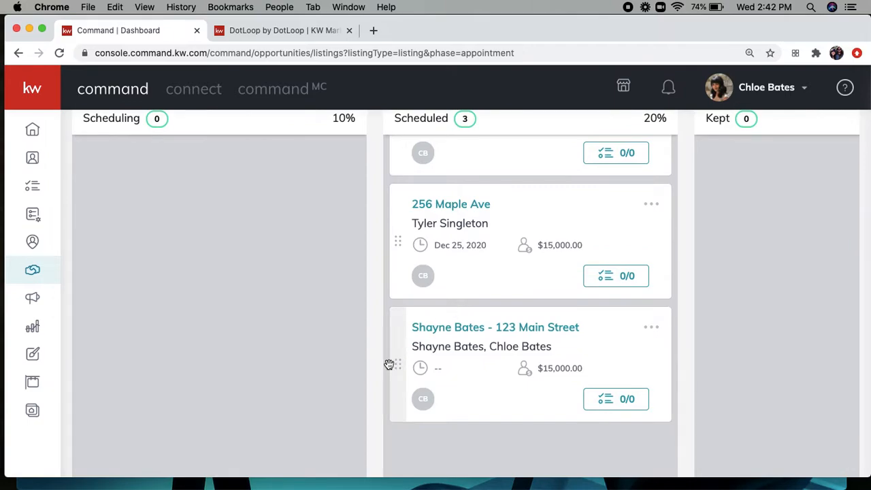
scroll(459, 291, "up", 4)
left_click_drag(399, 364, 480, 292)
scroll(481, 294, "down", 2)
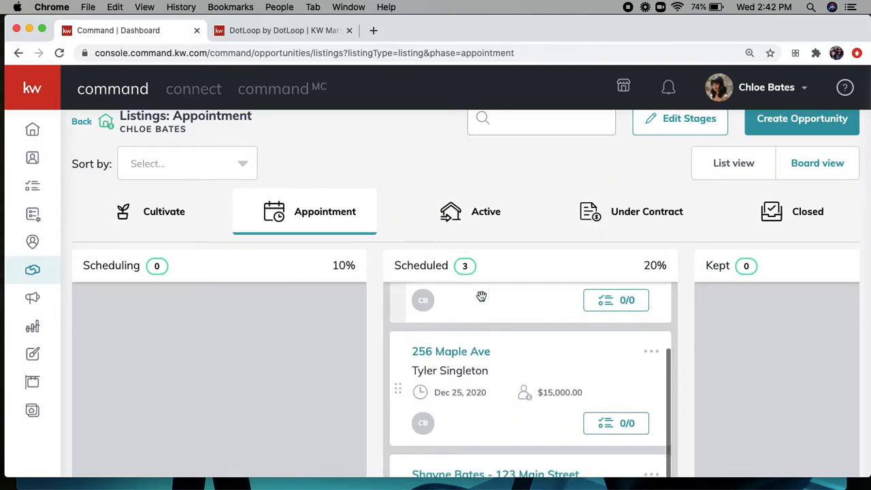
scroll(479, 296, "down", 3)
left_click_drag(396, 324, 396, 218)
Step: Put the listing card in the Active phase and move it from Staging to Showing
left_click(429, 234)
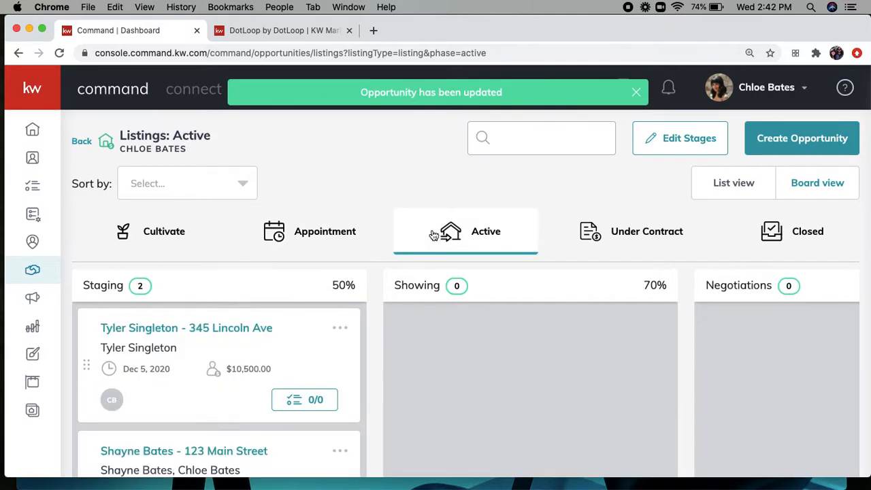
scroll(224, 330, "down", 3)
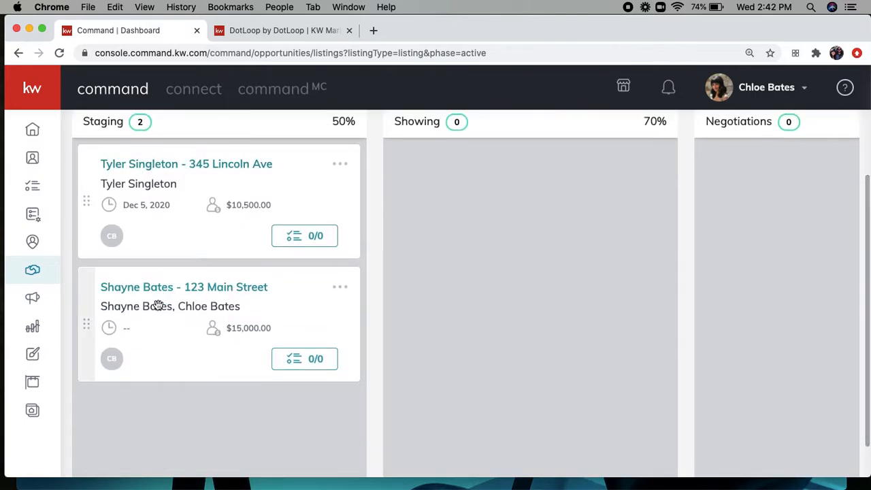
scroll(170, 313, "up", 1)
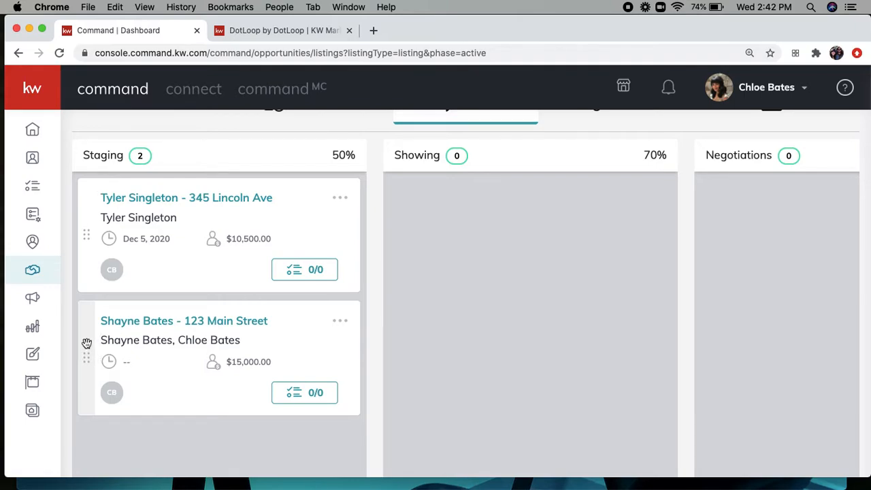
left_click_drag(83, 340, 403, 243)
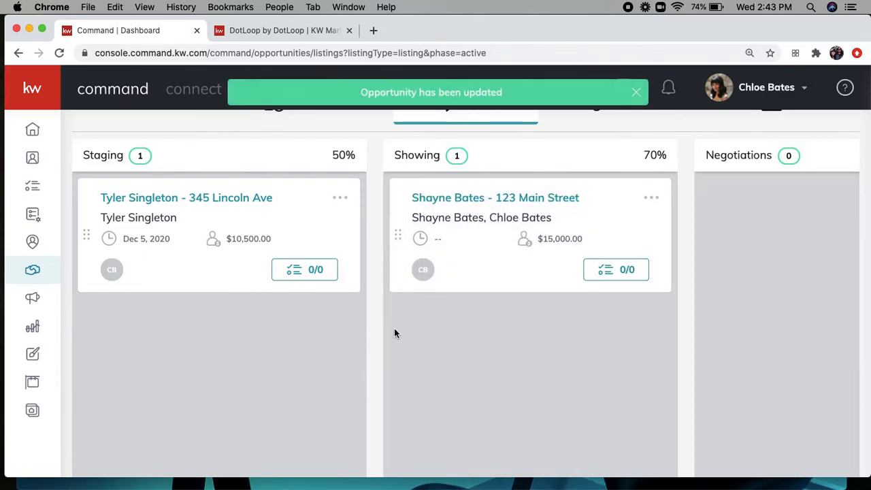
Step: Open the listing's details page and review its Active phase and Showing stage
left_click(443, 200)
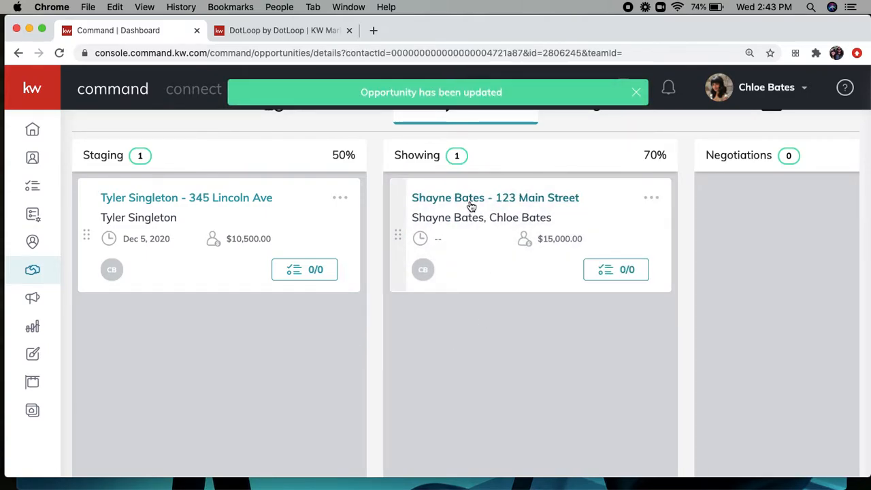
scroll(425, 316, "down", 5)
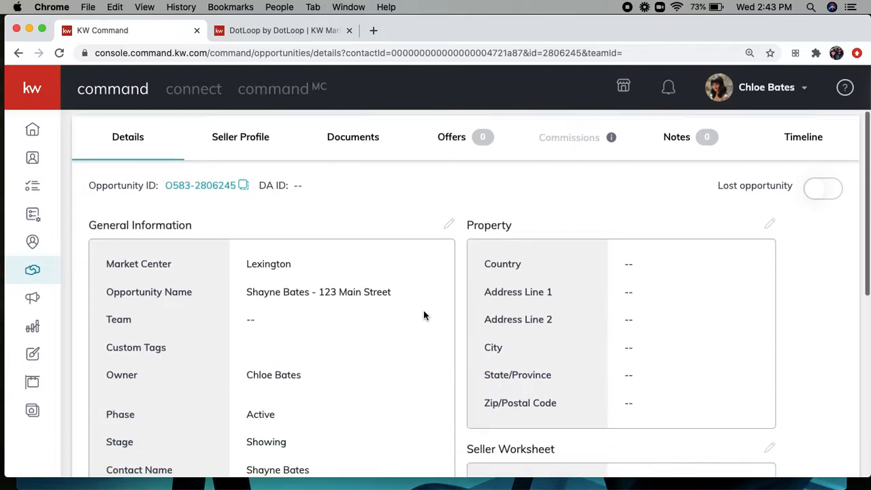
scroll(423, 315, "up", 3)
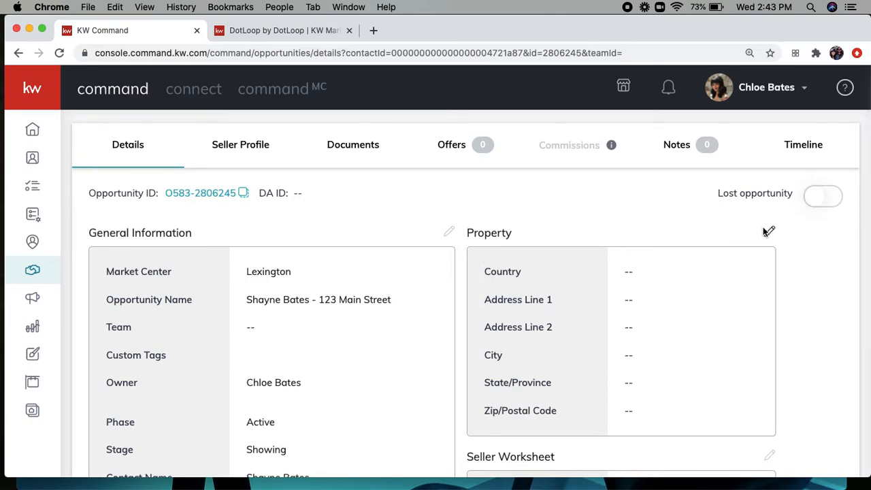
scroll(575, 236, "up", 2)
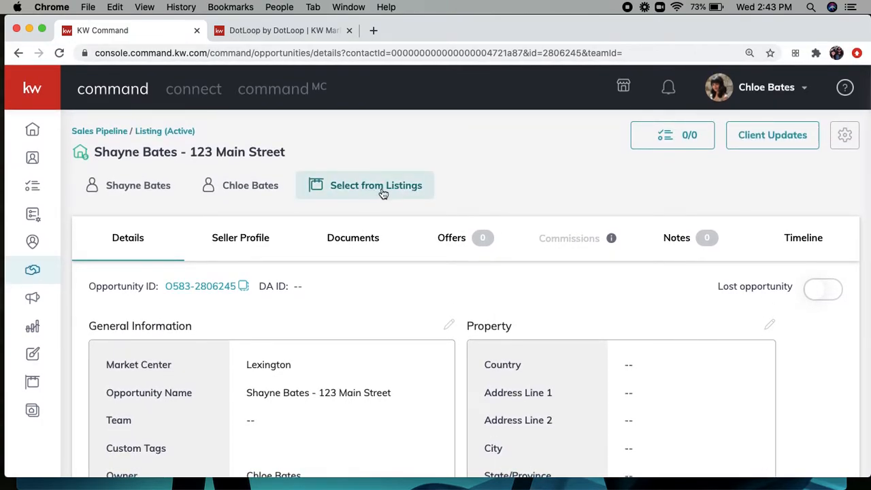
Step: In the listing's documents, browse the Under Contract and Closed checklists, then show Listed's checklist
left_click(353, 239)
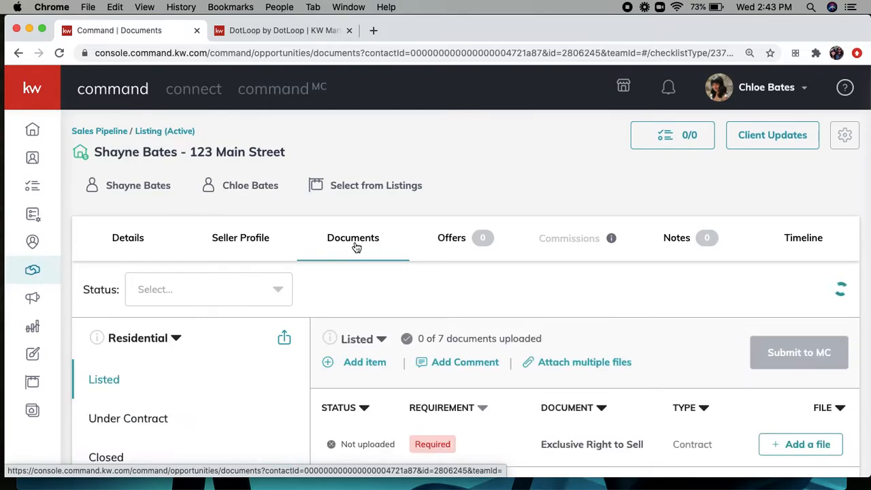
scroll(357, 247, "down", 1)
scroll(356, 247, "down", 2)
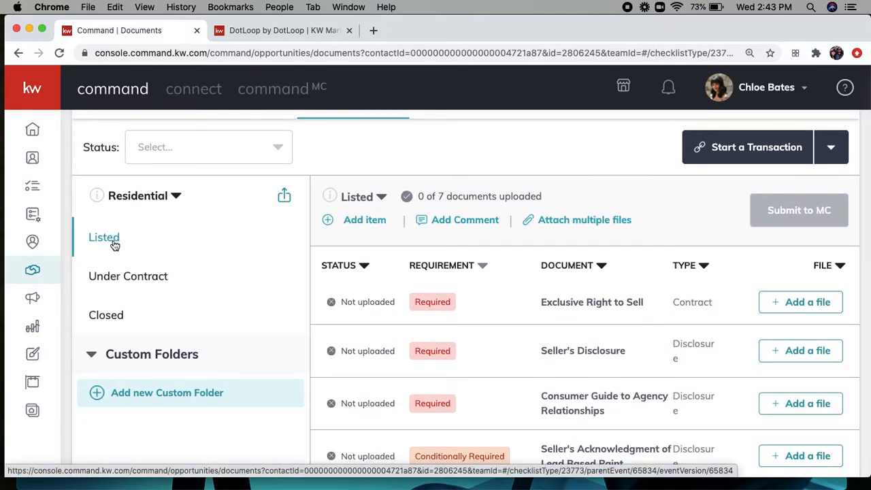
left_click(125, 282)
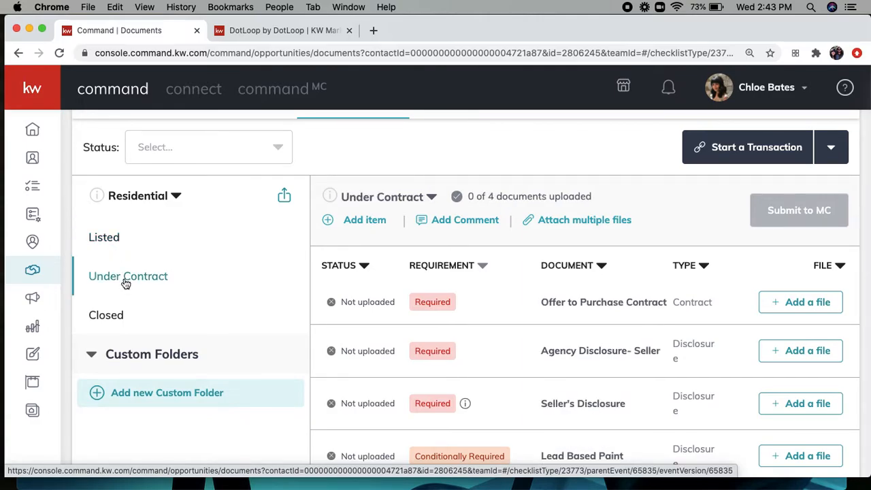
left_click(109, 317)
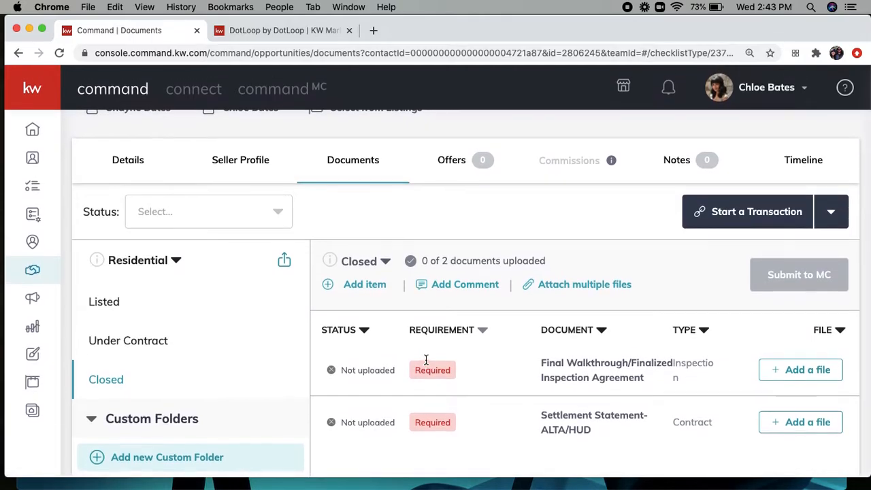
left_click(104, 303)
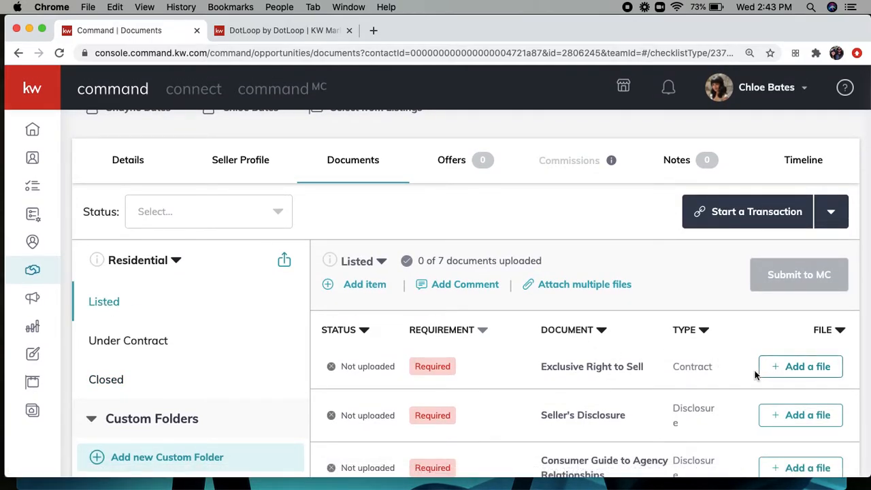
Step: Cancel Add a file, start a Dotloop transaction for the listing, and open it in Dotloop
left_click(788, 372)
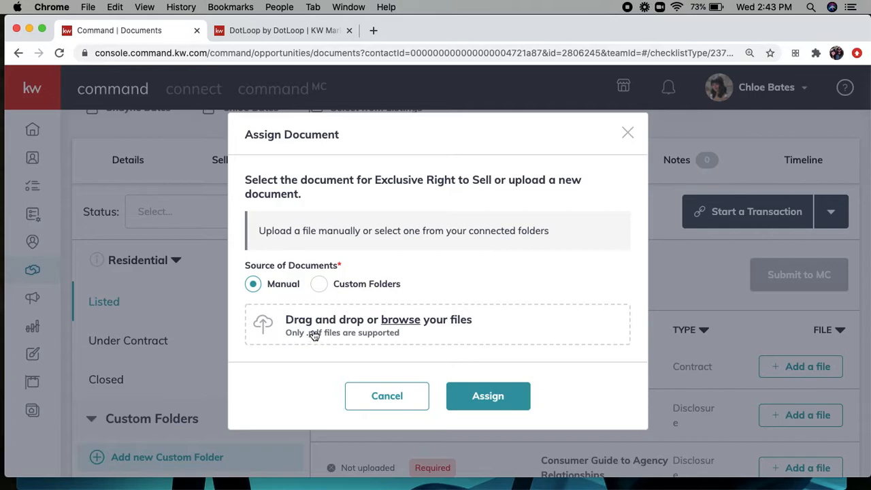
left_click(385, 396)
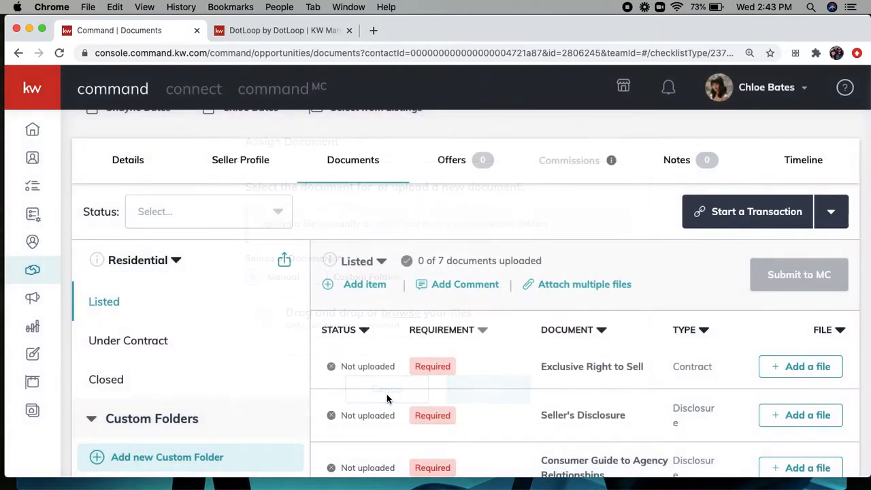
left_click(739, 213)
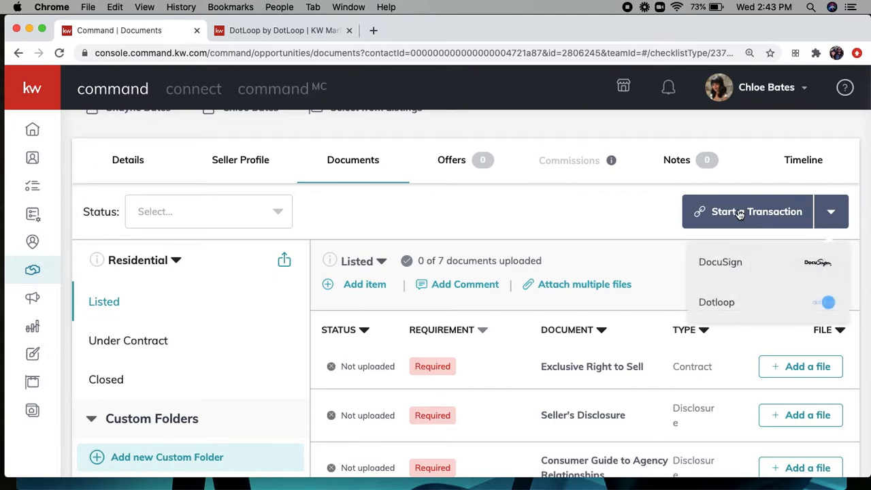
left_click(717, 304)
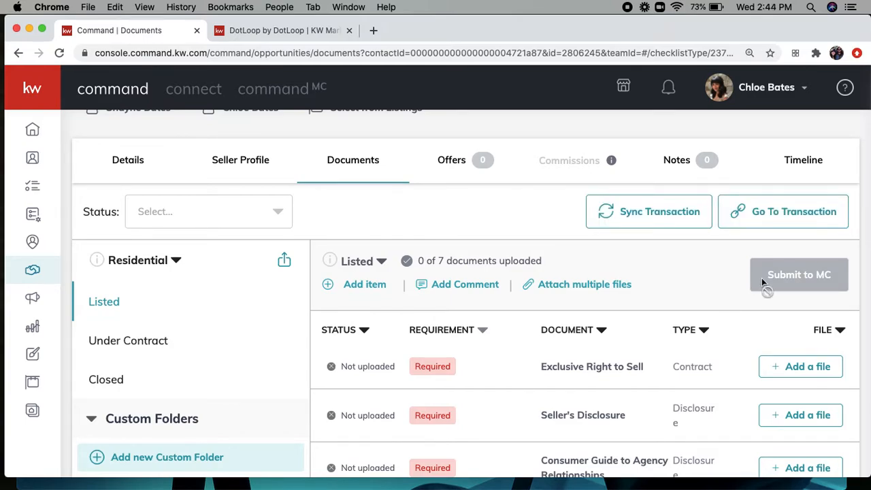
left_click(792, 211)
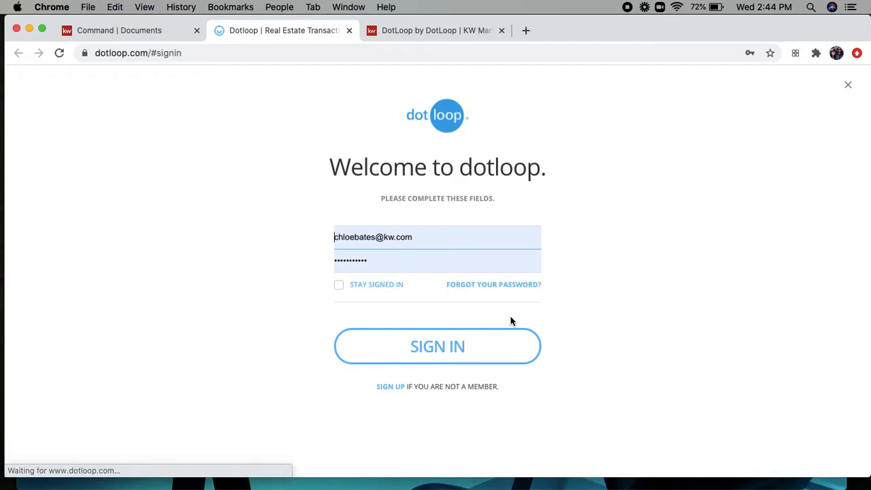
Step: Sign in to Dotloop and scroll through the listing's loop
left_click(439, 347)
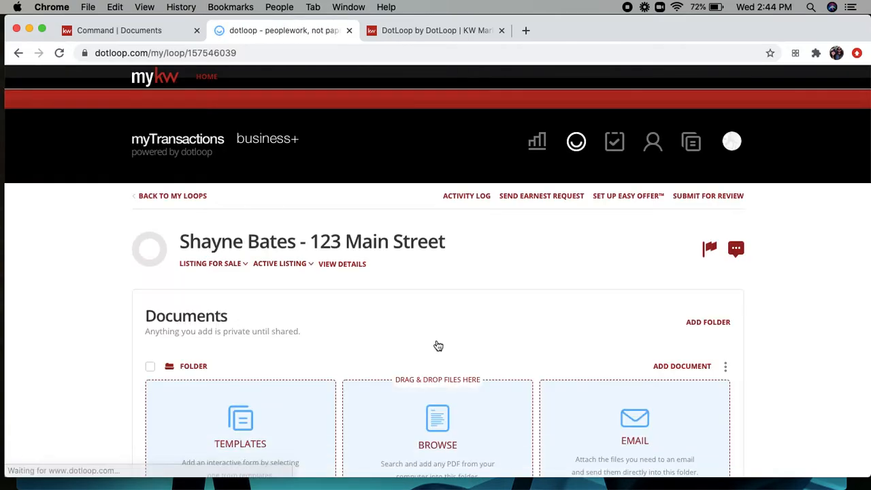
scroll(384, 308, "down", 3)
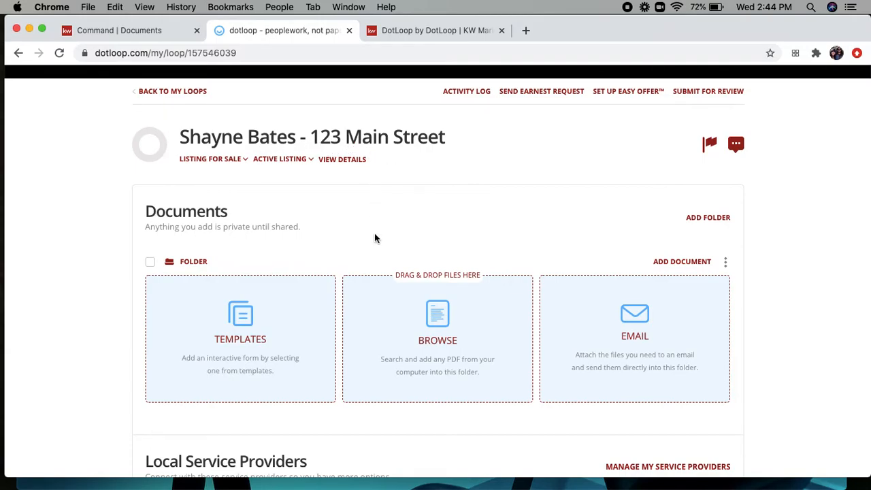
scroll(374, 233, "down", 1)
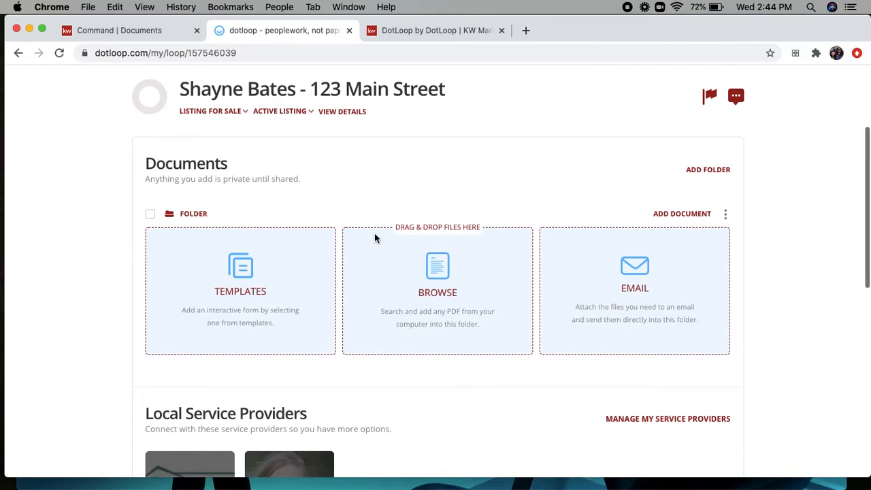
Step: Copy the Exclusive Right to Sell Contract (Rev 7/13) listing form template into the loop
left_click(237, 291)
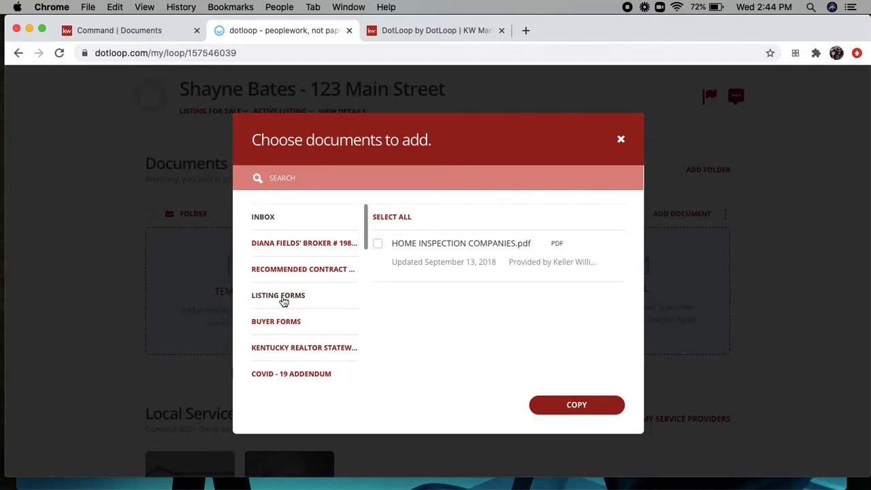
left_click(285, 300)
scroll(386, 313, "down", 5)
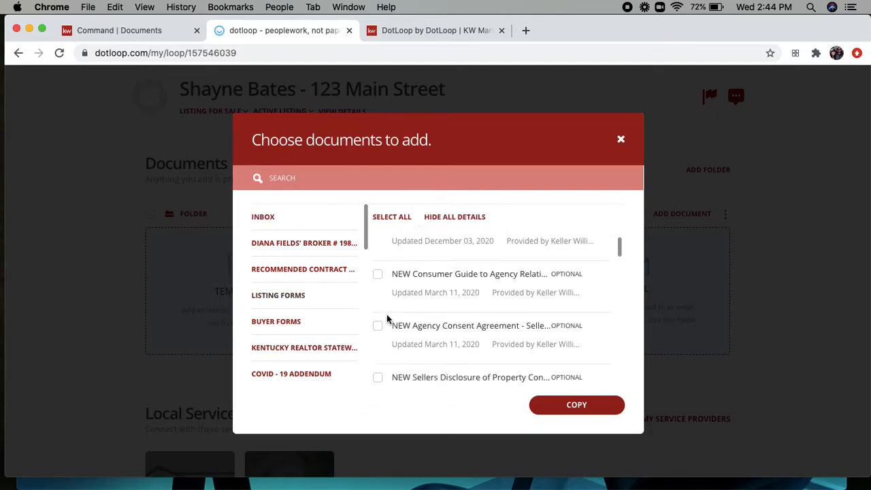
scroll(387, 319, "up", 1)
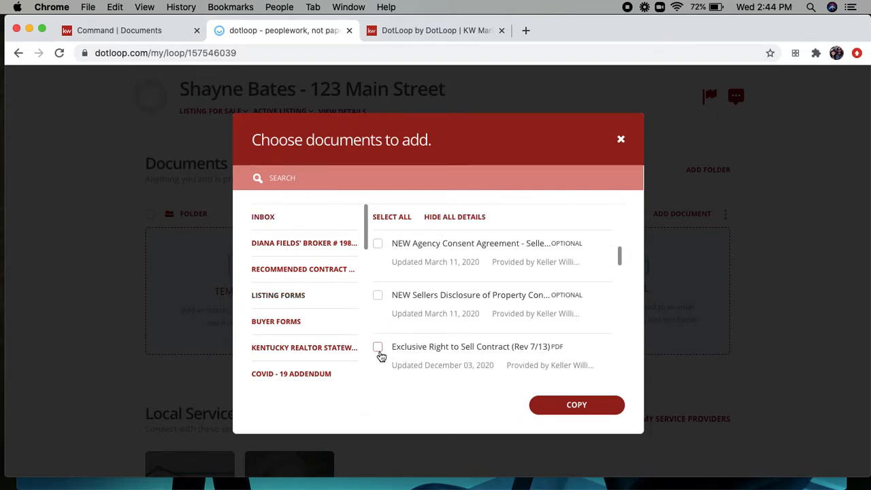
left_click(378, 348)
left_click(573, 405)
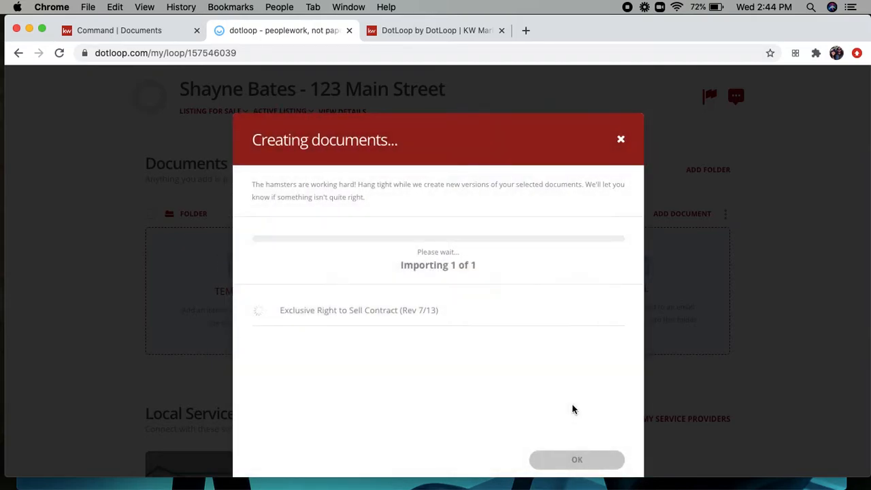
left_click(571, 466)
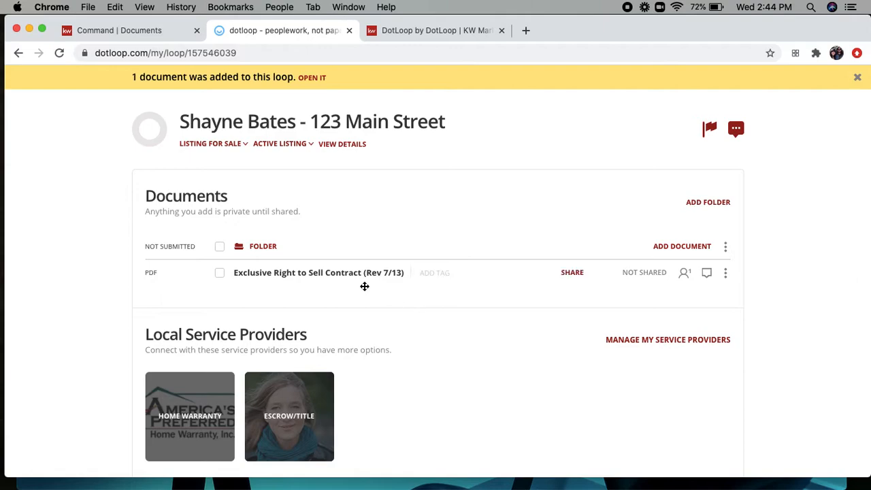
left_click(130, 33)
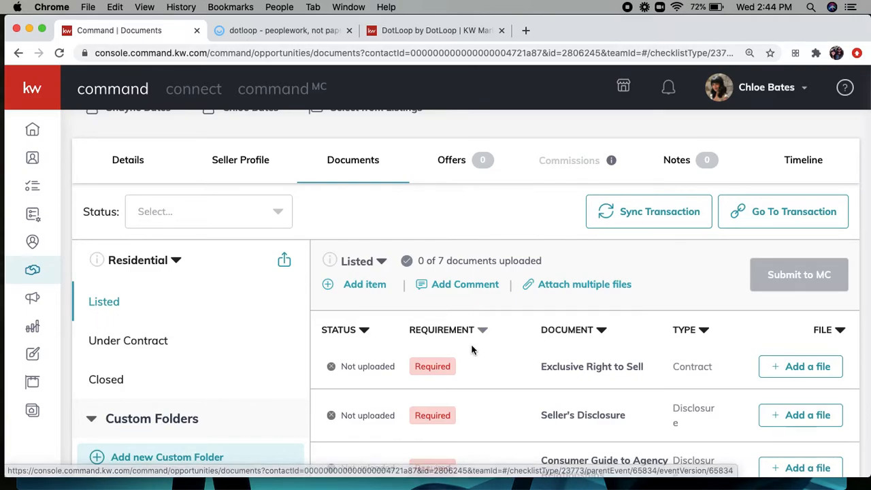
Step: Assign the Dotloop Exclusive Right to Sell Contract PDF to the Exclusive Right to Sell requirement
left_click(800, 366)
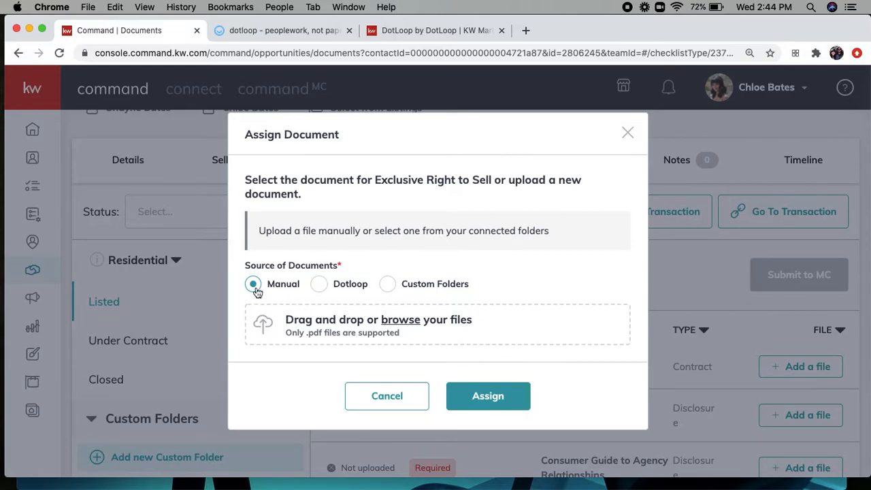
left_click(319, 284)
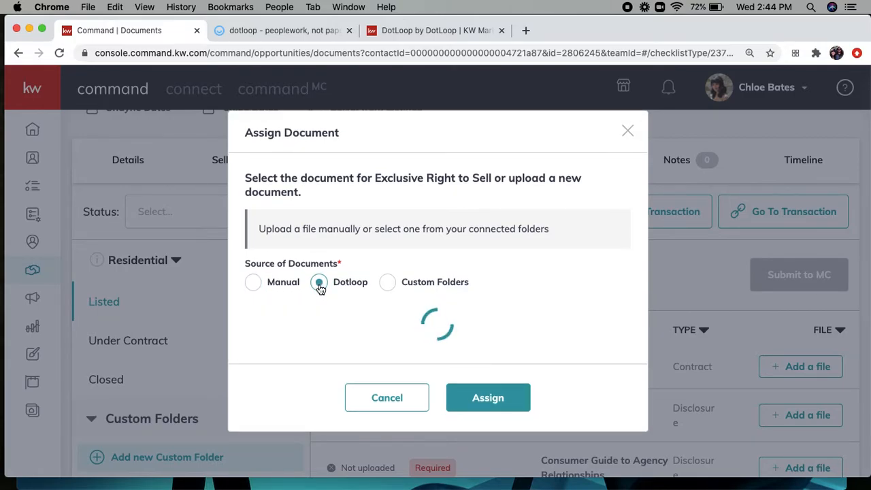
left_click(253, 350)
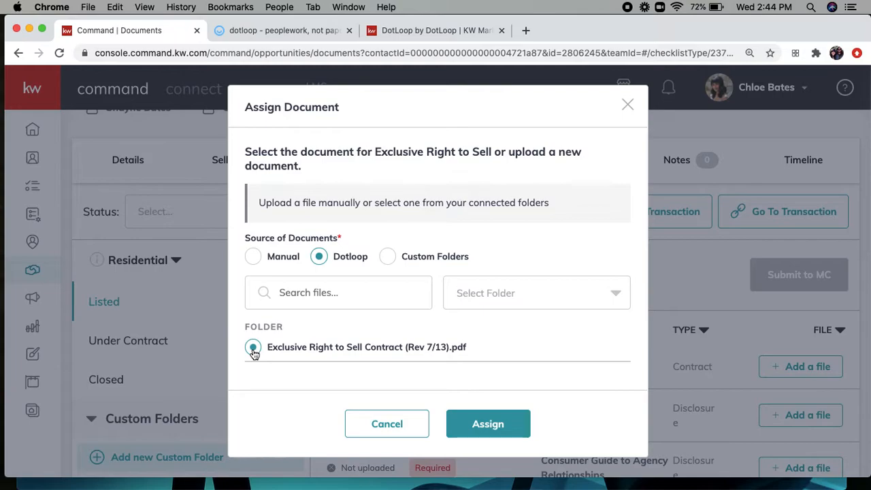
left_click(495, 424)
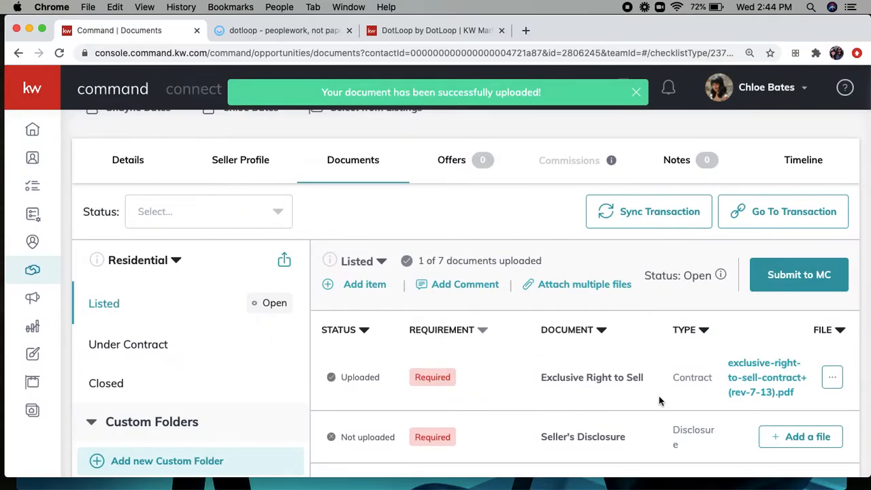
Step: Show the Under Contract checklist (0 of 4 uploaded), then go to the listing's Offers
scroll(659, 395, "down", 3)
scroll(659, 396, "down", 3)
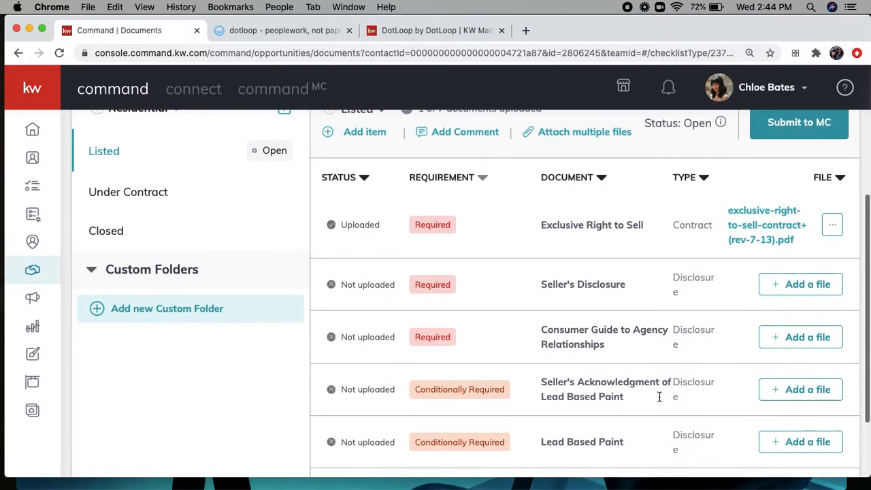
scroll(658, 393, "up", 4)
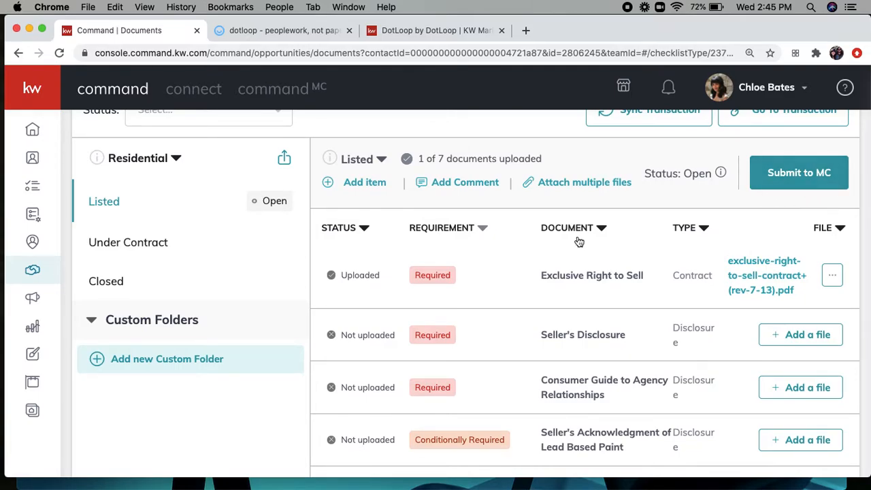
scroll(578, 238, "down", 2)
scroll(578, 240, "up", 5)
scroll(578, 241, "up", 1)
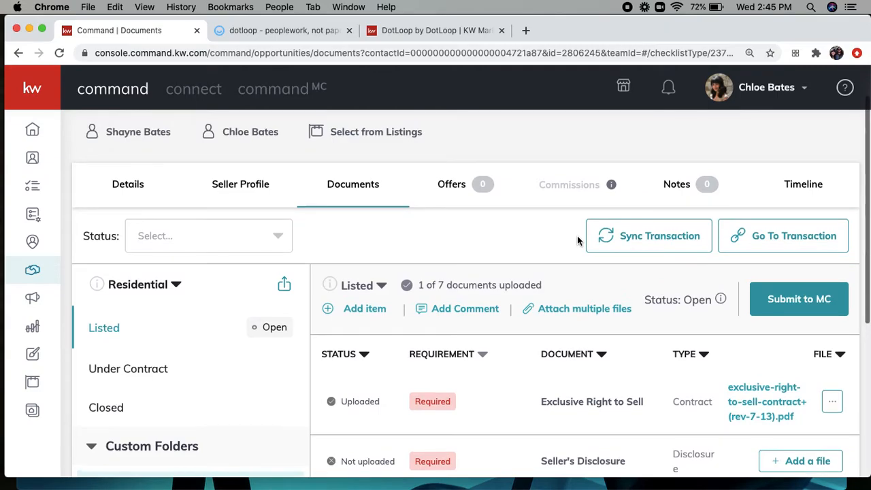
left_click(136, 371)
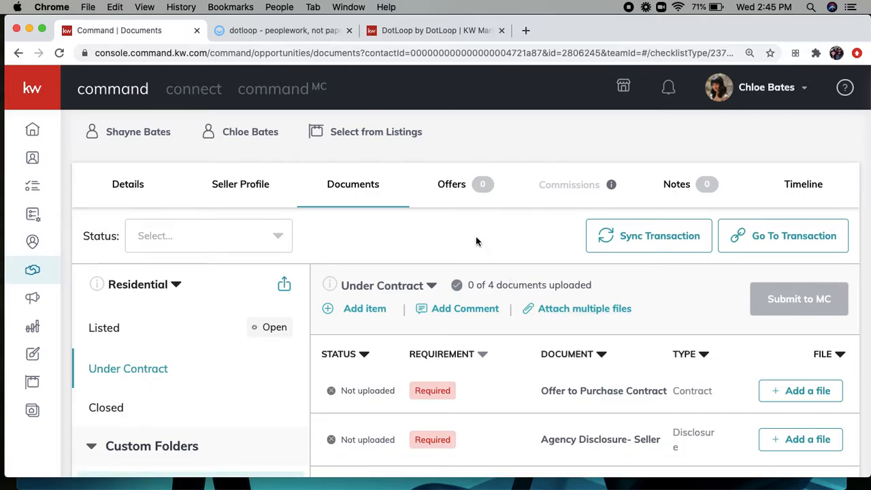
left_click(451, 191)
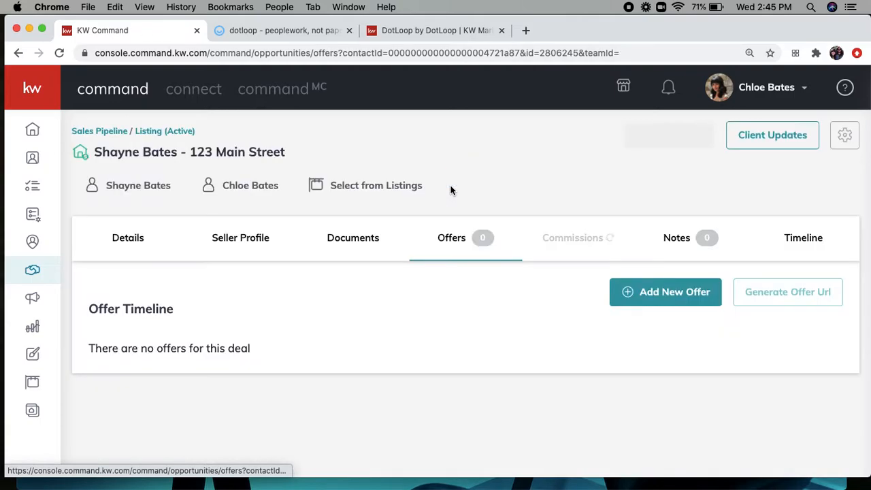
Step: Create a new offer version, renaming it from 'Initial' to the buyer's surname offer
left_click(631, 301)
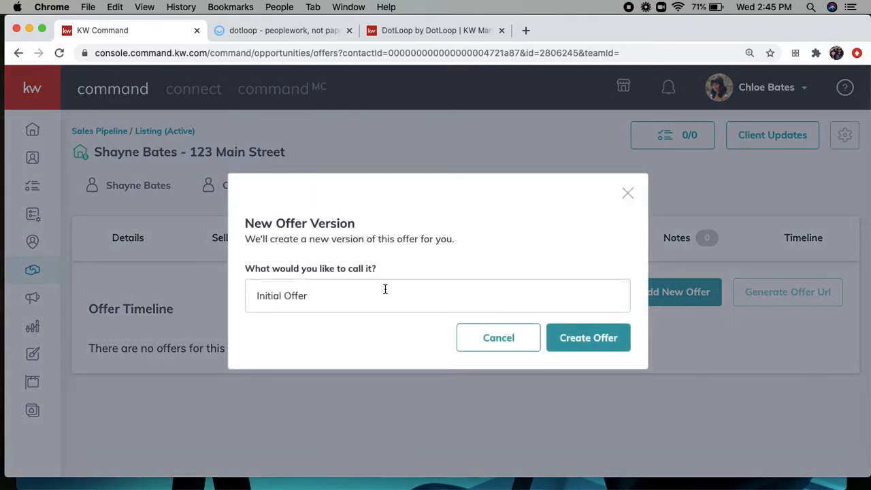
double_click(276, 296)
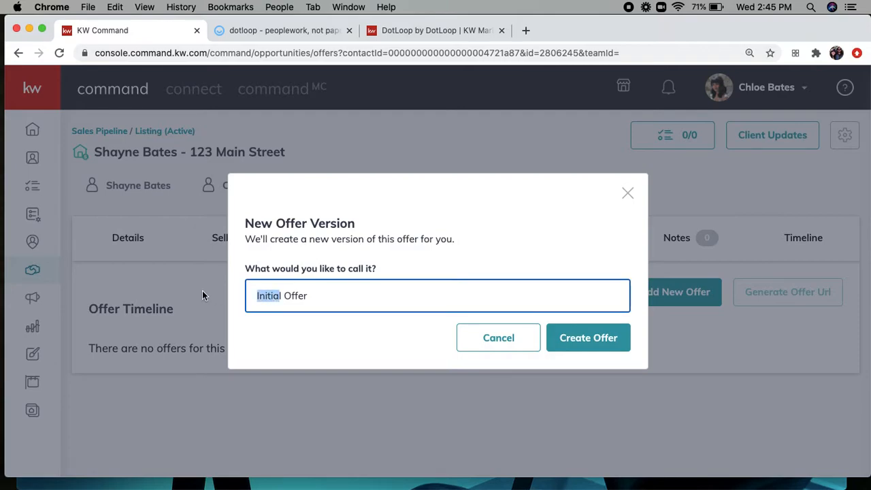
key("BackSpace")
key("Right")
key("BackSpace")
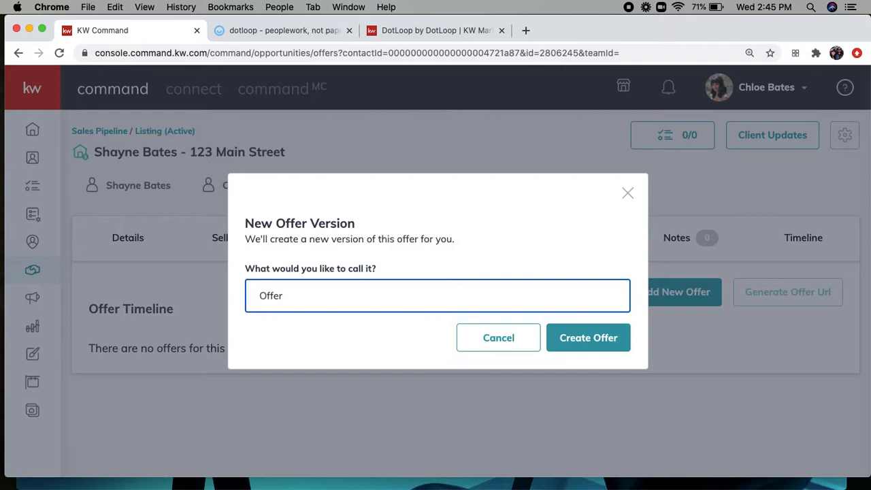
type("Smith")
left_click(579, 337)
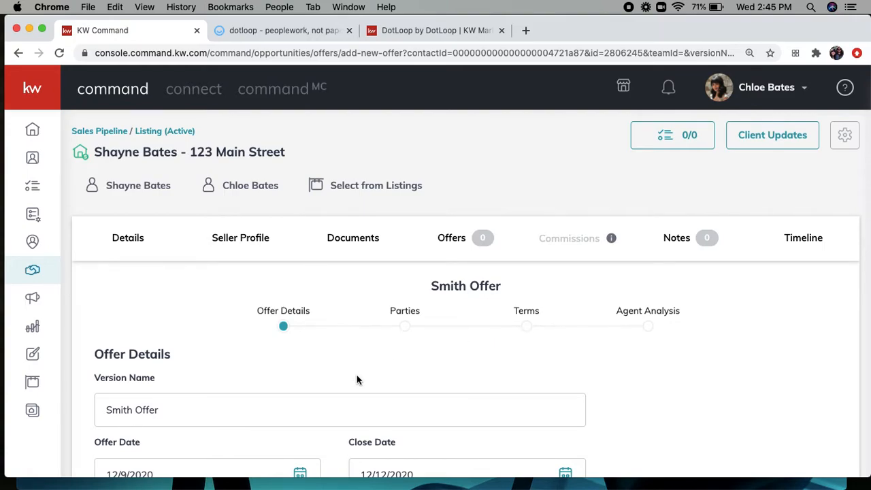
Step: Set the offer's close date to January 22, 2021
scroll(358, 379, "down", 3)
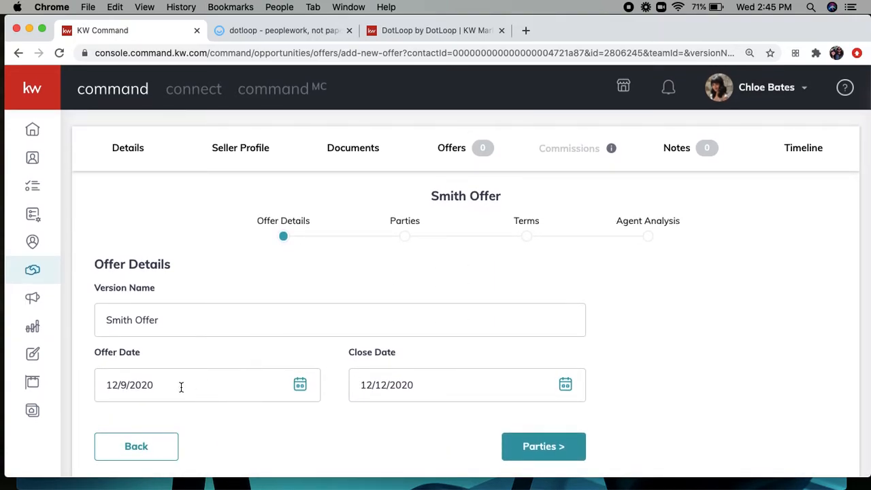
left_click(497, 384)
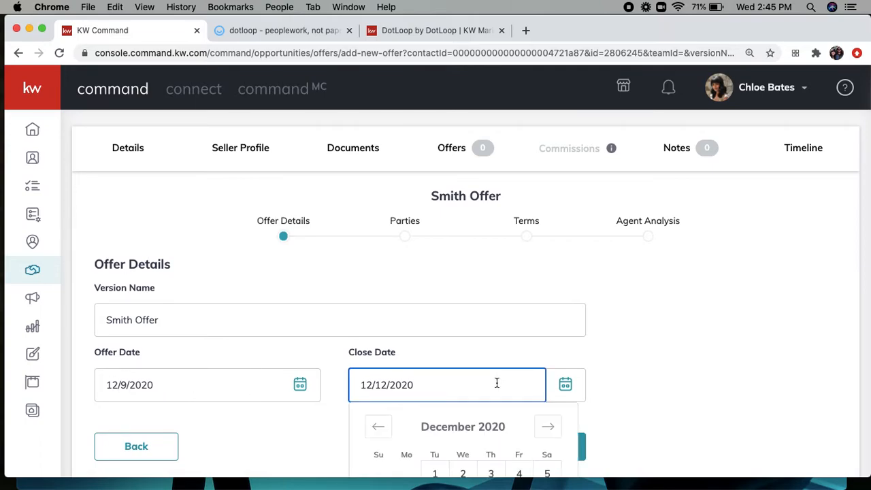
left_click(548, 426)
scroll(547, 430, "down", 5)
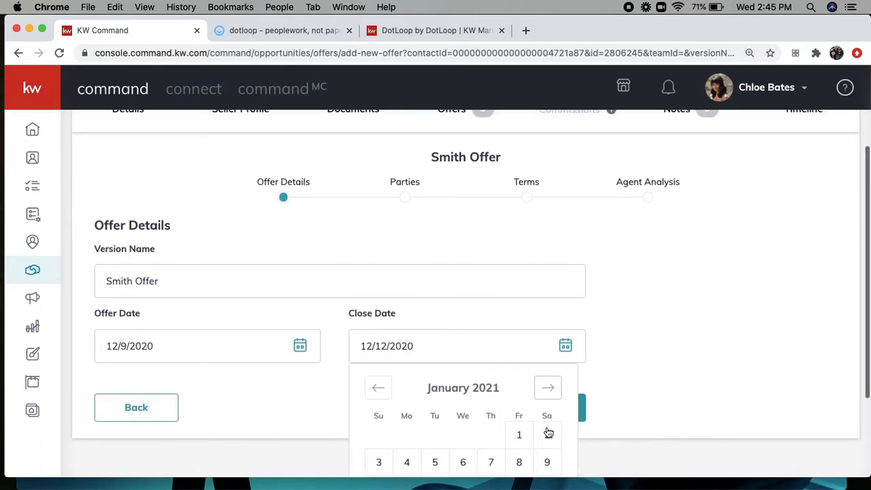
left_click(518, 395)
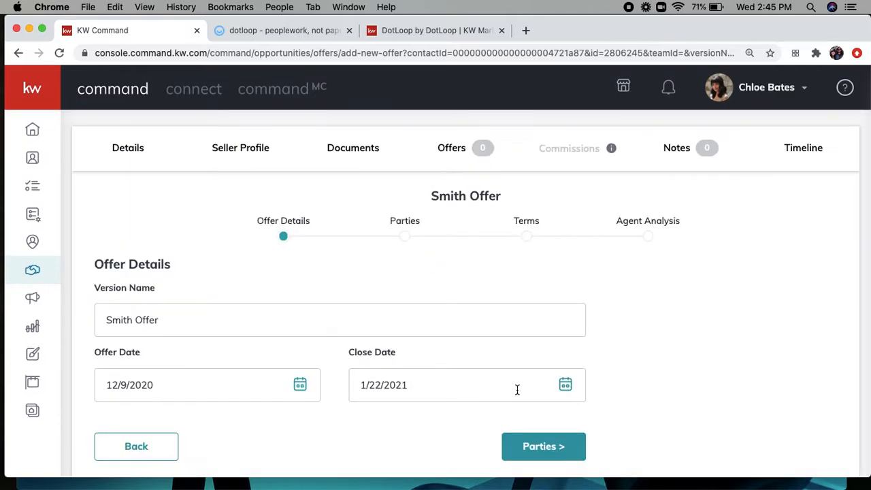
Step: On the Parties step, enter the buyer's name and mark the buyer pre-approved
left_click(545, 448)
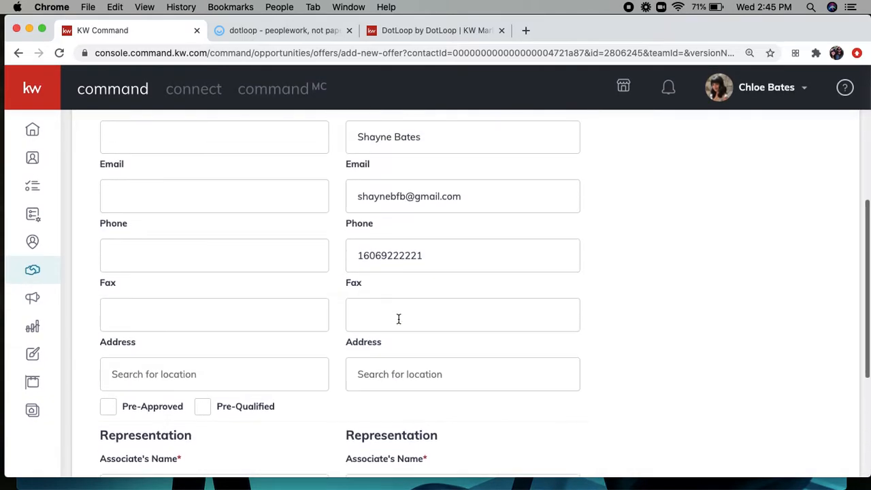
scroll(400, 323, "down", 1)
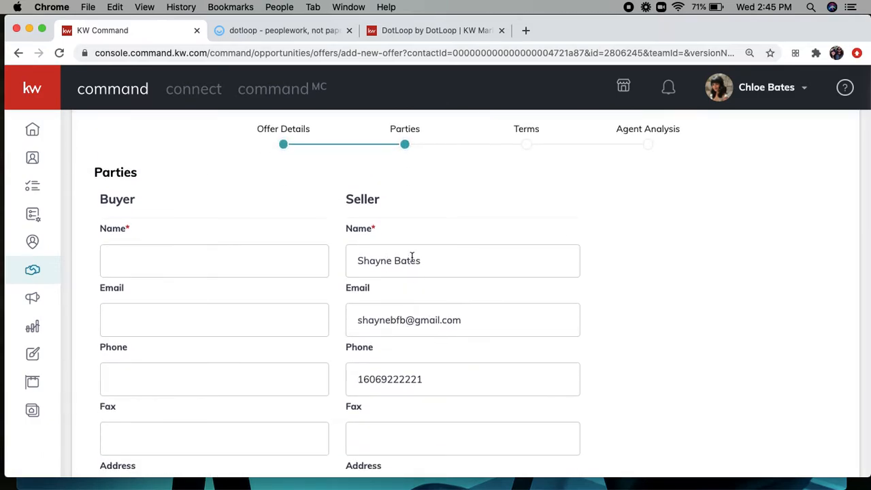
left_click(196, 261)
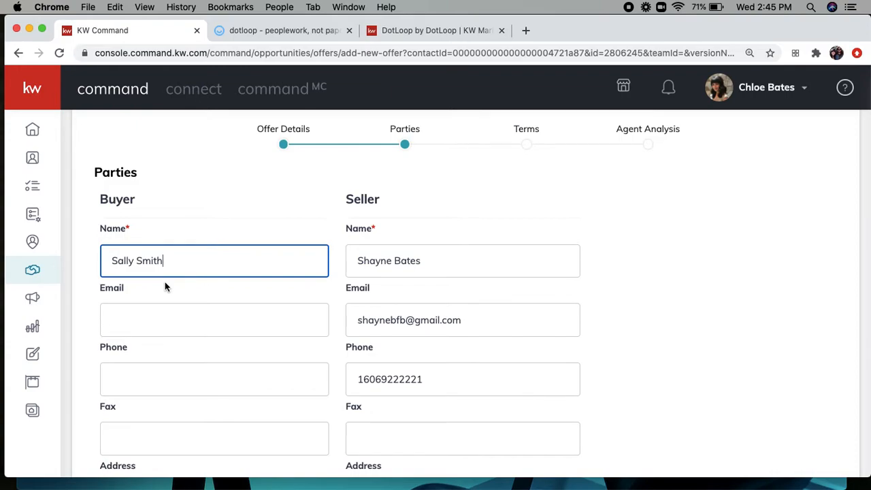
scroll(164, 284, "down", 2)
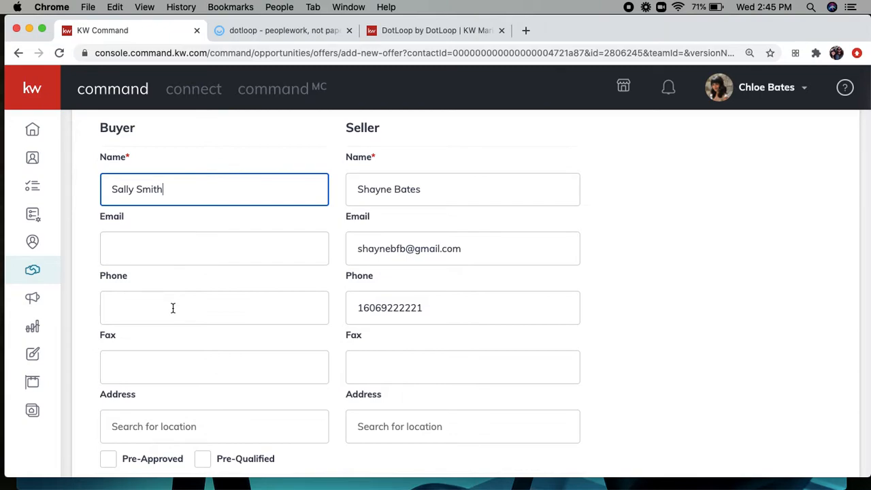
scroll(173, 309, "down", 5)
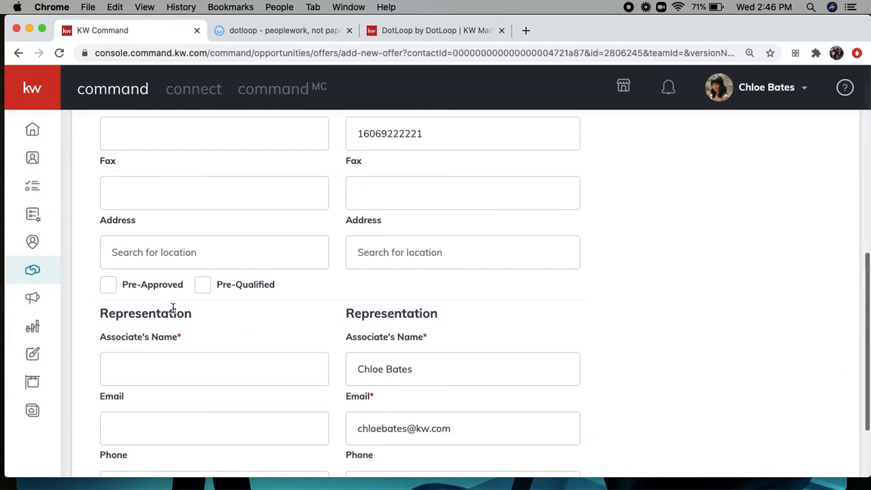
left_click(111, 285)
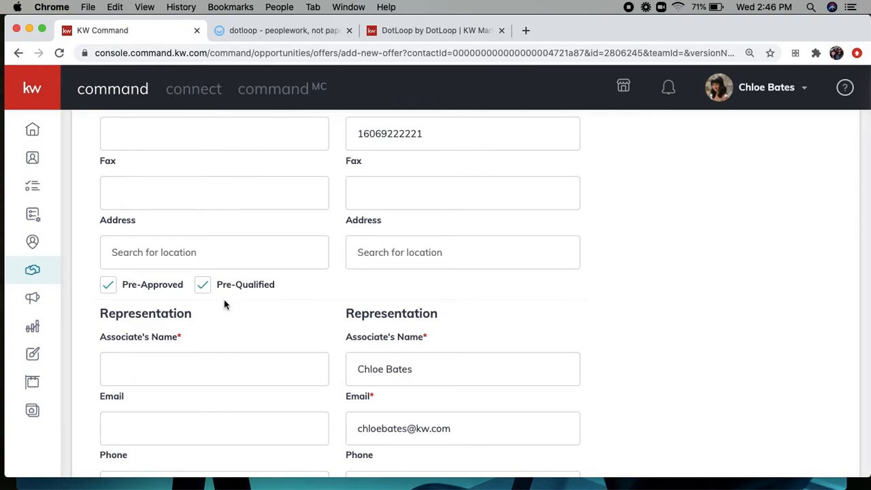
Step: Enter the buyer's agent name in the Associate's Name field
scroll(232, 308, "down", 2)
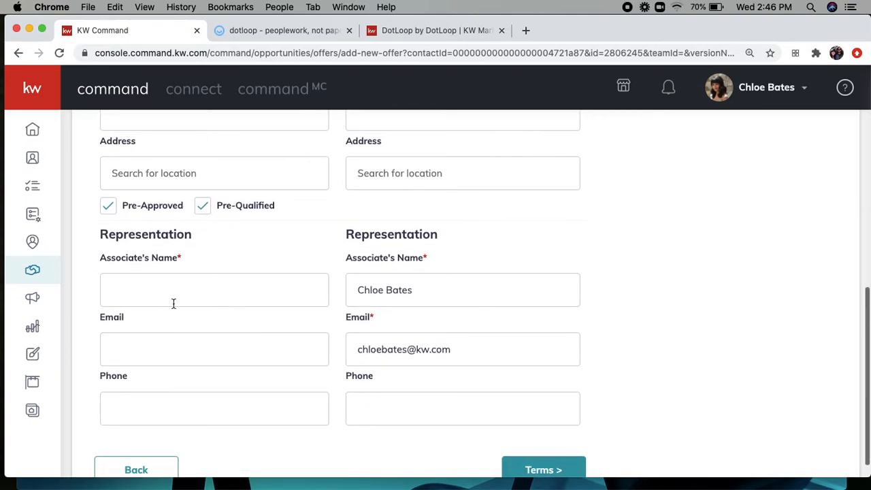
left_click(153, 297)
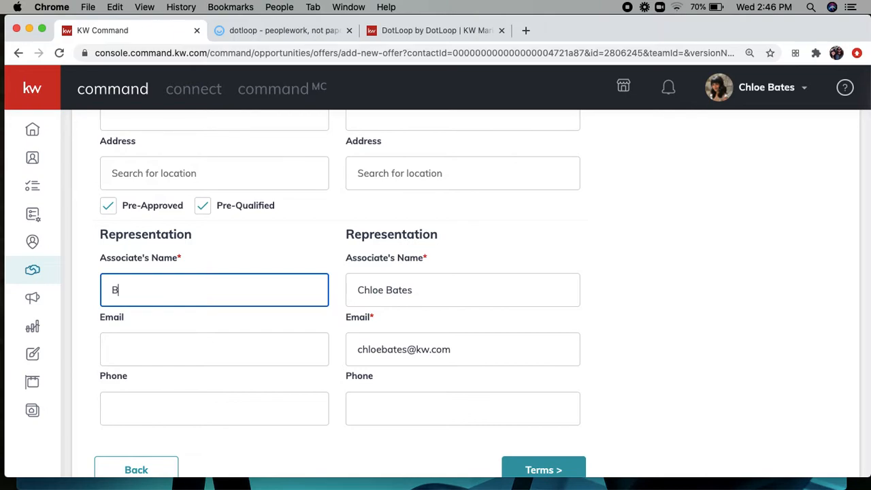
scroll(249, 333, "down", 1)
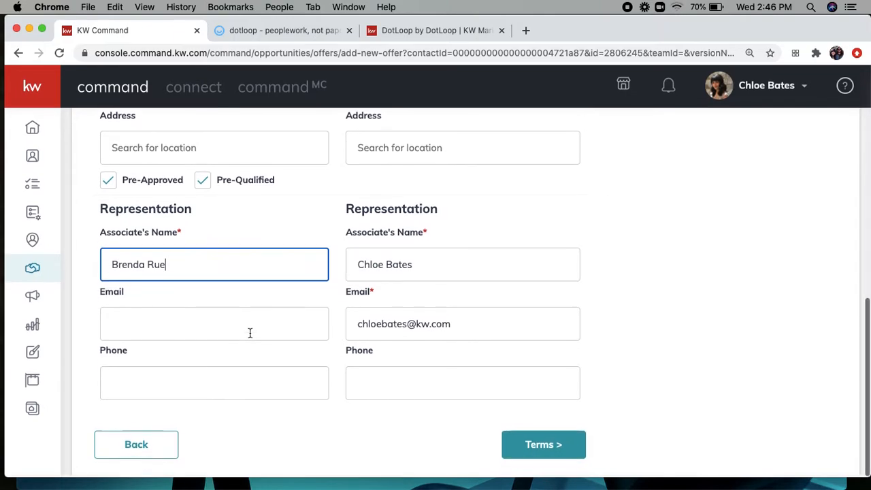
Step: On the Terms step, enter 50000 cash and a 450000 finance amount
left_click(544, 449)
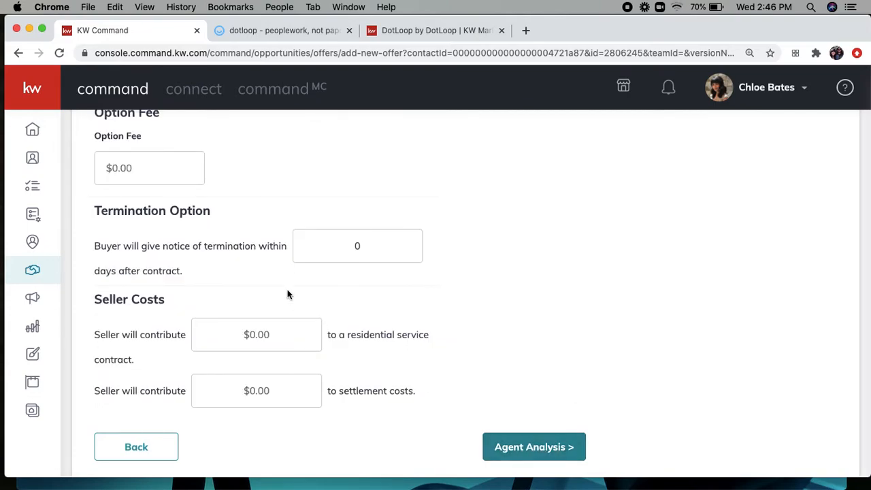
scroll(287, 293, "up", 5)
scroll(287, 298, "up", 2)
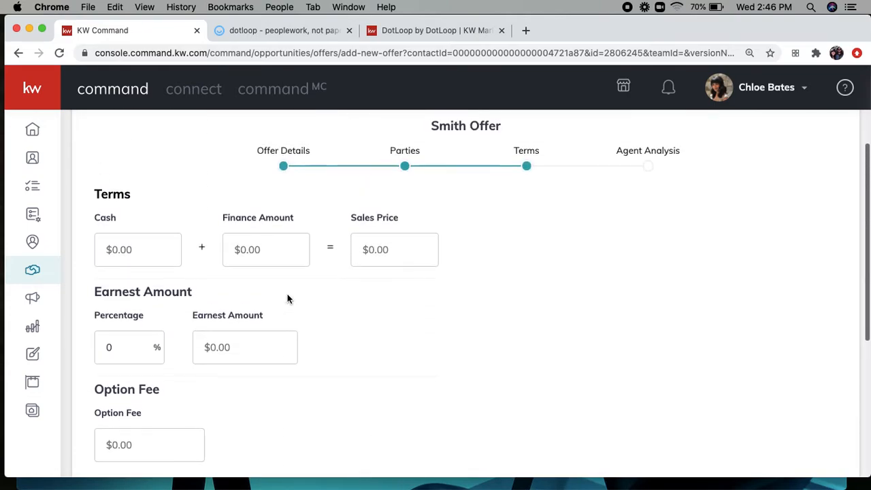
left_click(154, 250)
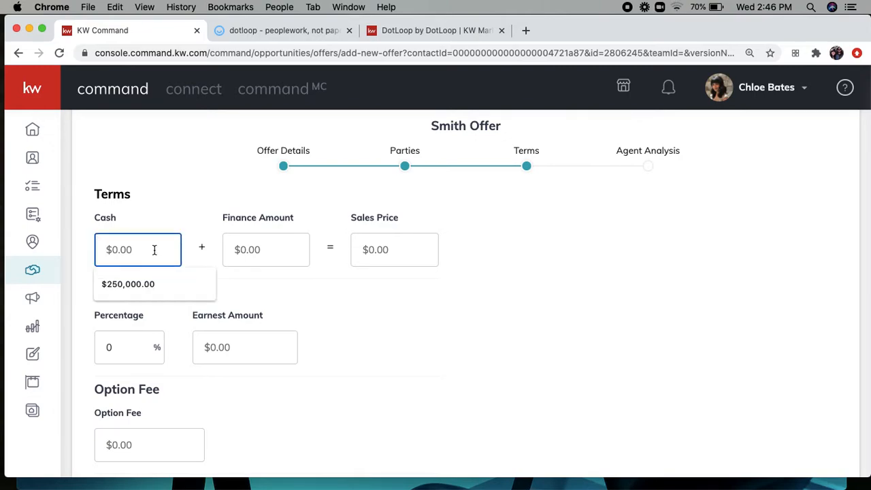
type("500000")
left_click(290, 246)
type("450000")
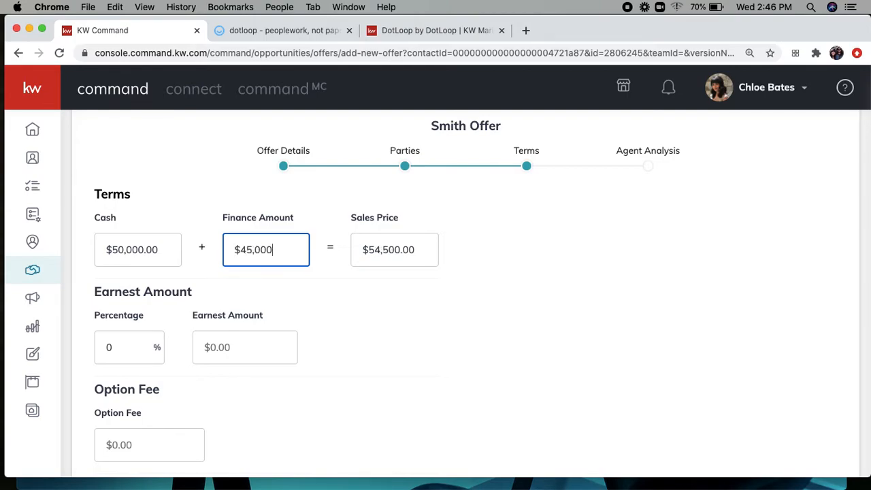
left_click(333, 296)
Step: Enter a 1000 earnest amount and a 5000 seller settlement-cost contribution
scroll(243, 297, "down", 1)
scroll(244, 300, "down", 2)
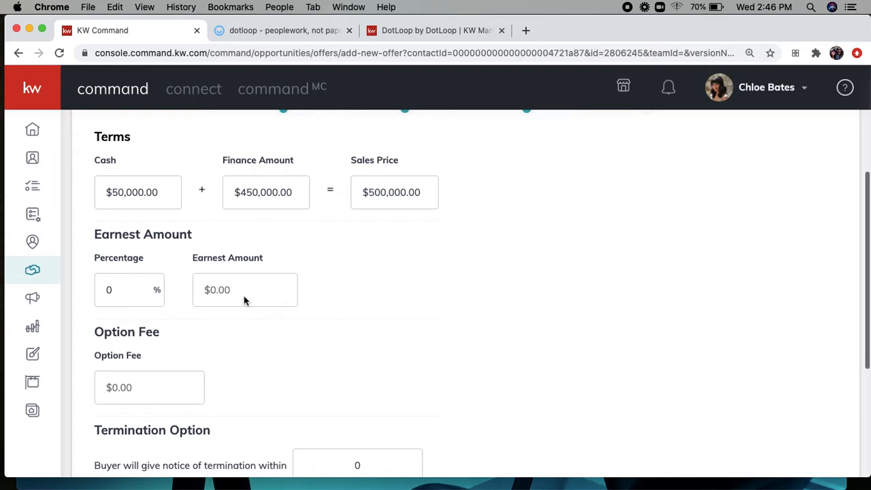
left_click(242, 290)
type("1000")
left_click(390, 300)
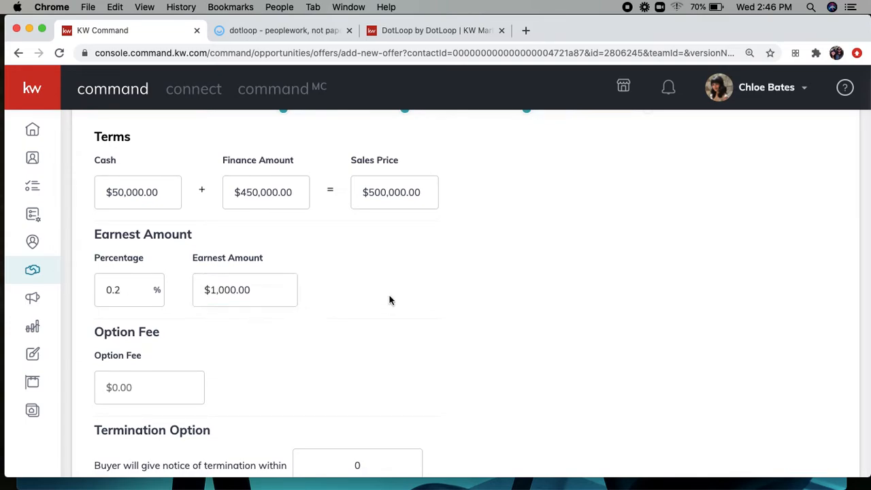
scroll(293, 330, "down", 5)
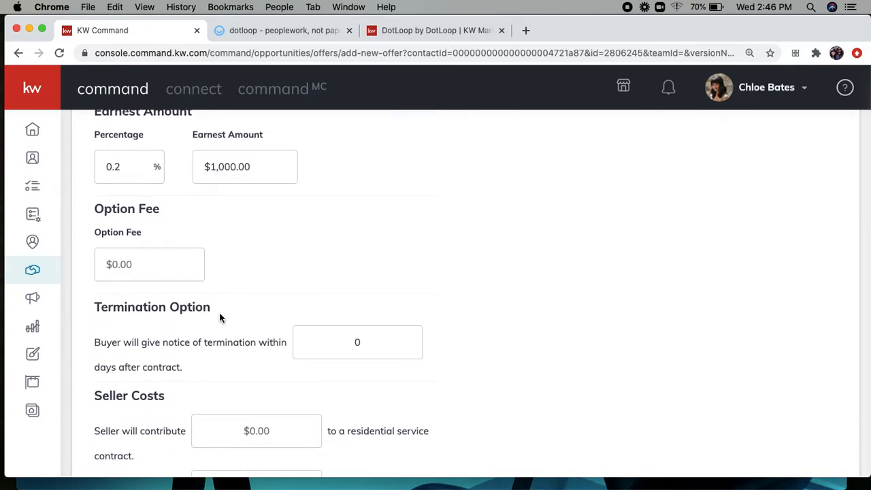
scroll(219, 317, "down", 3)
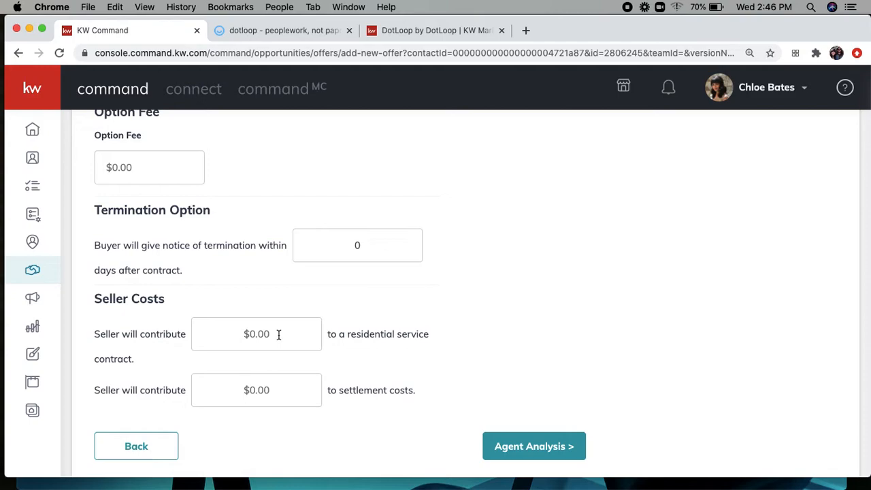
left_click(283, 390)
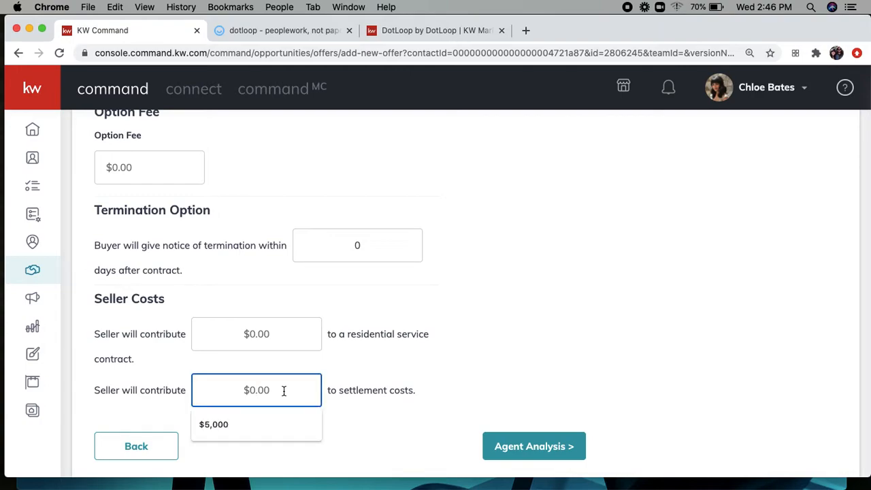
type("5000")
left_click(441, 368)
Step: Enter pros 'Tey wrote a lovely letter' and cons 'They asked for your dog'
left_click(507, 447)
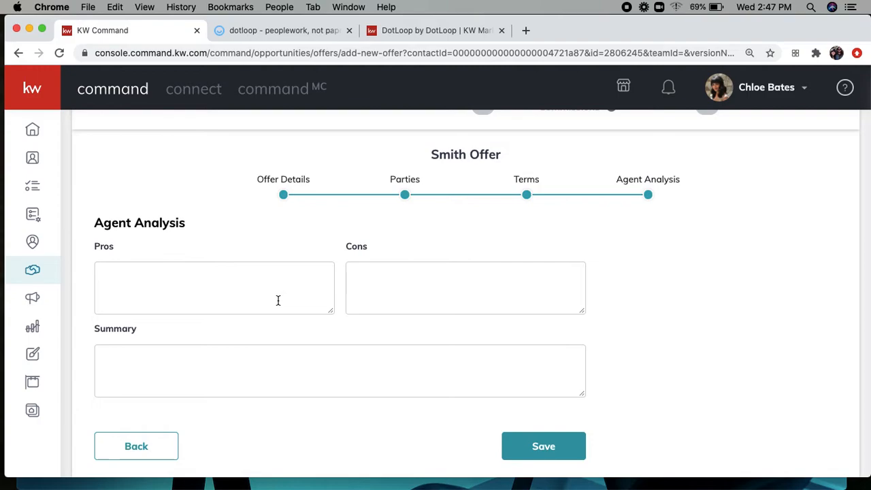
left_click(230, 281)
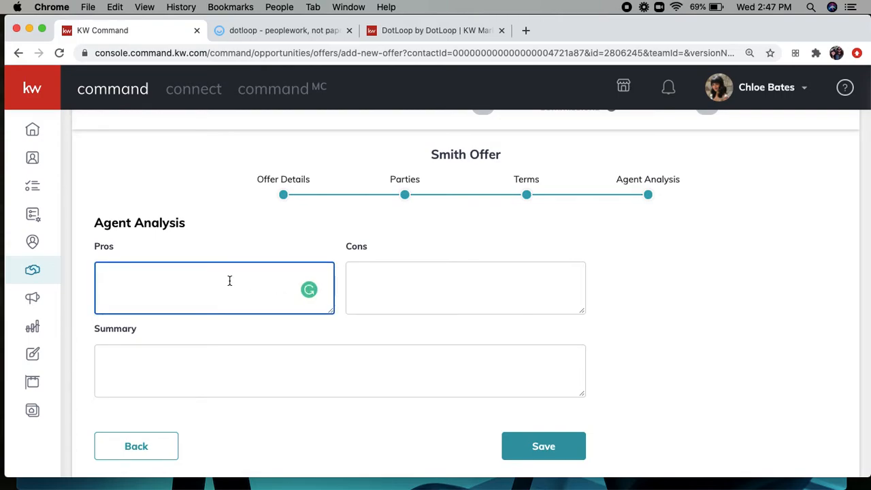
type("Tey wrote a lov")
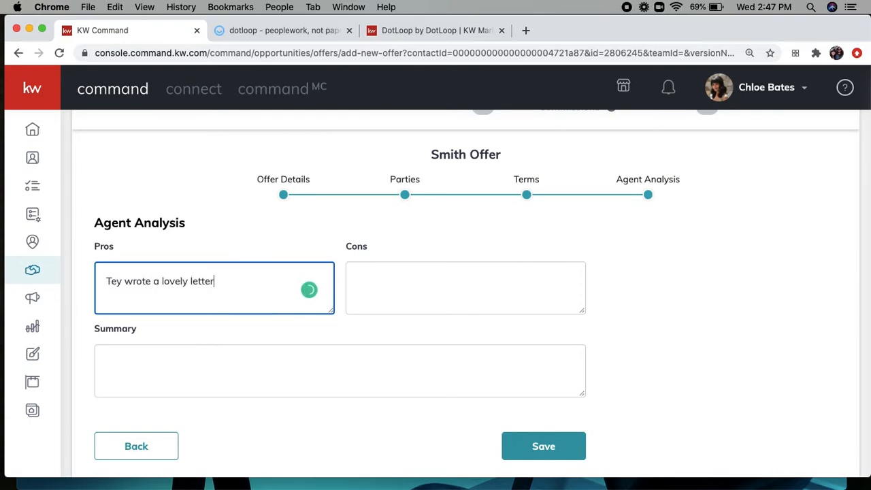
type("ely letter")
left_click(409, 279)
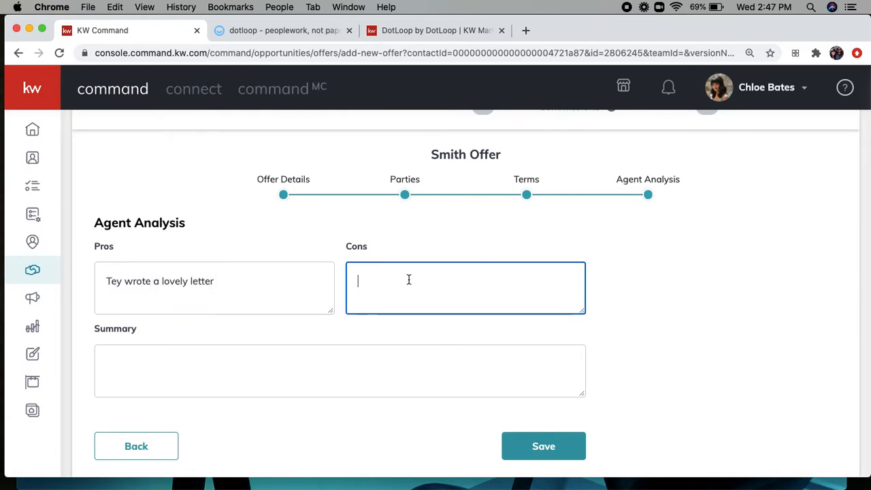
type("They")
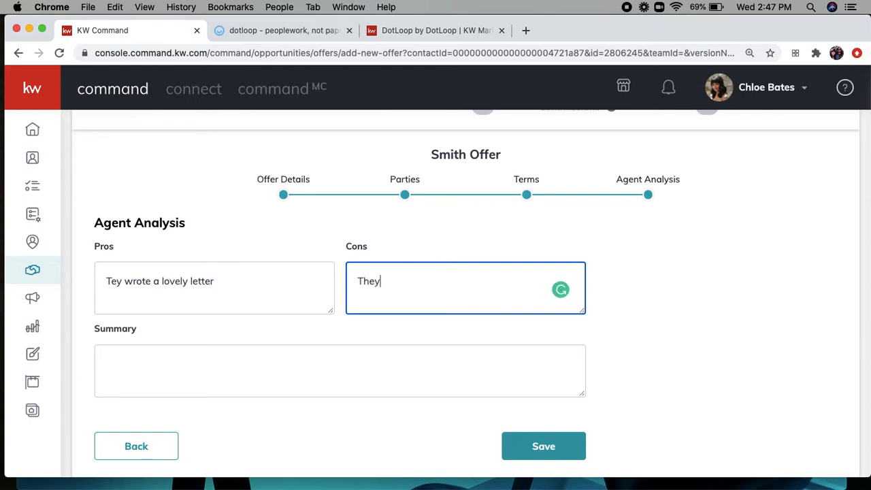
type(" asked for your dog")
Step: Correct 'Tey' to 'They' in the pros and begin the summary with 'Ov'
left_click(179, 373)
left_click(109, 284)
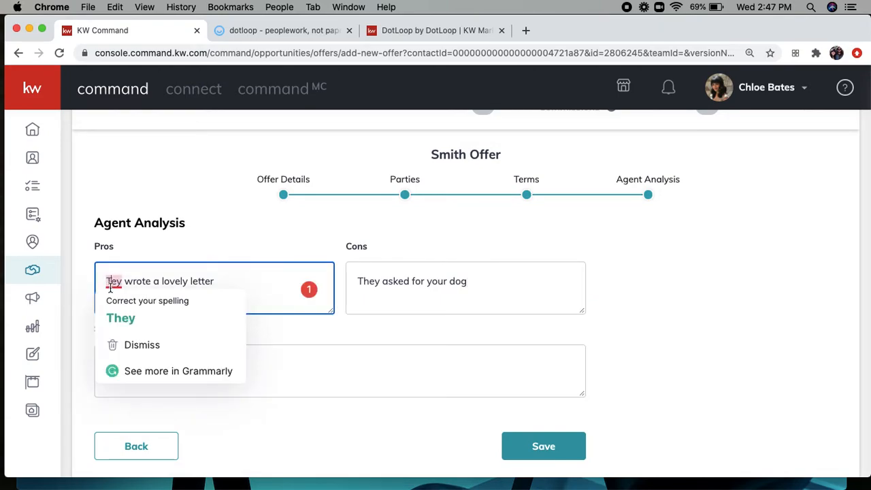
left_click(116, 308)
left_click(162, 370)
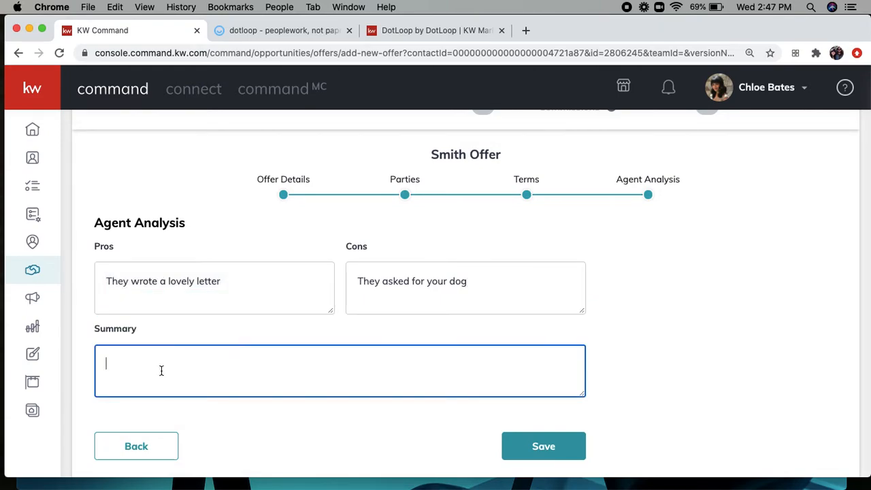
type("Overall, a no from me")
Step: Save the offer, accept the $500,000 buyer offer, then start changing that accepted response
left_click(550, 446)
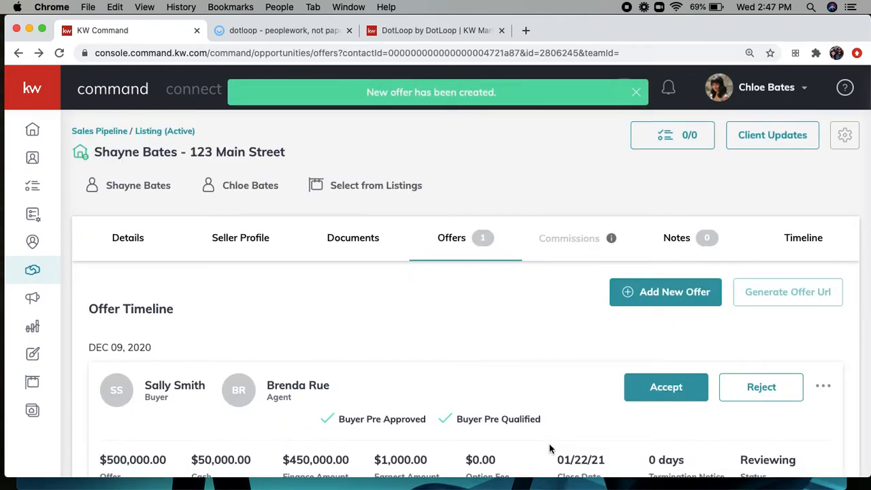
scroll(447, 350, "down", 2)
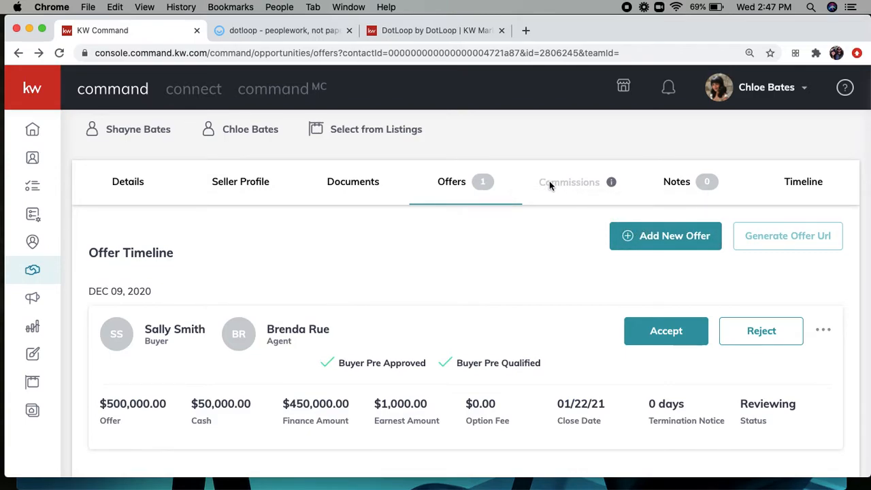
left_click(658, 332)
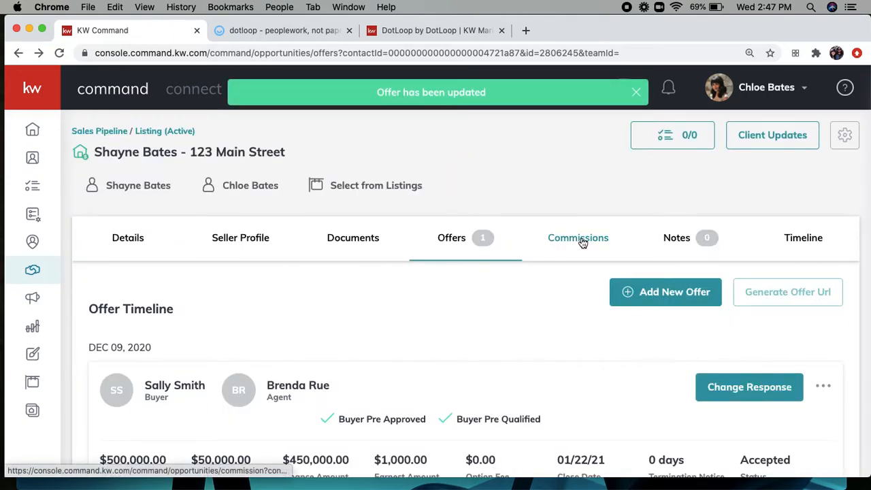
scroll(582, 343, "down", 2)
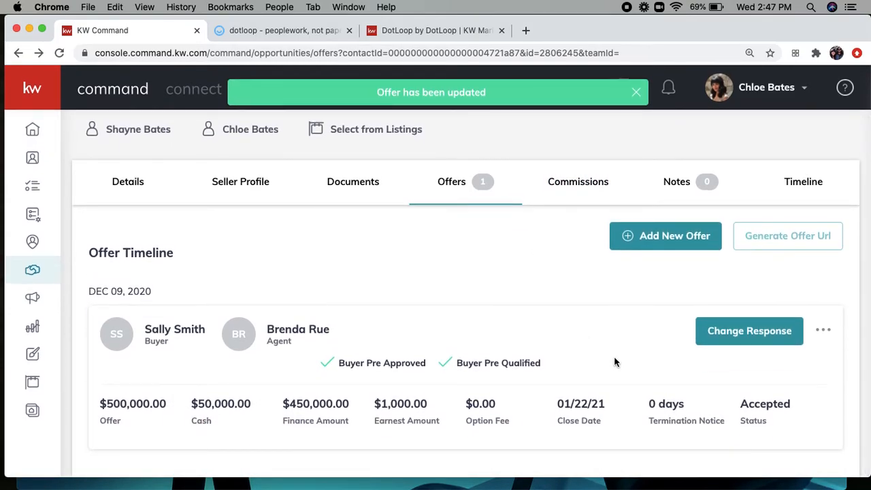
left_click(761, 333)
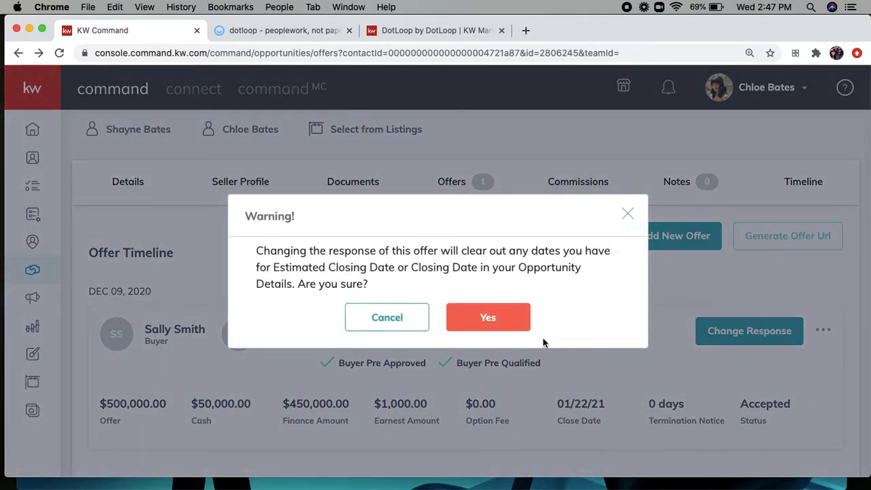
Step: Confirm the response change so the $500,000 offer returns to Reviewing
left_click(506, 327)
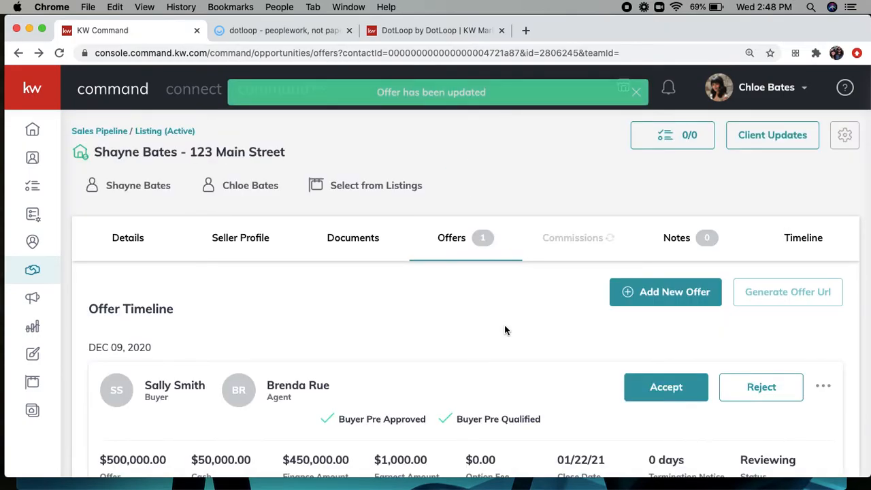
scroll(793, 385, "down", 2)
left_click(825, 331)
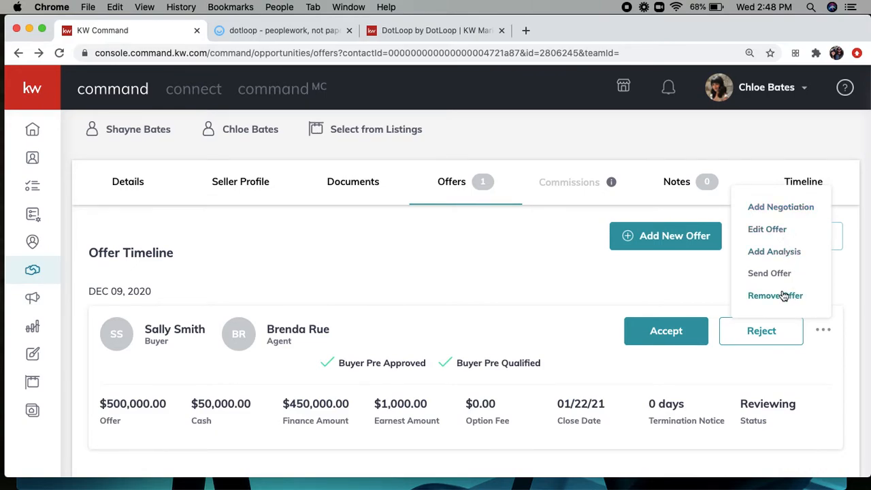
left_click(638, 290)
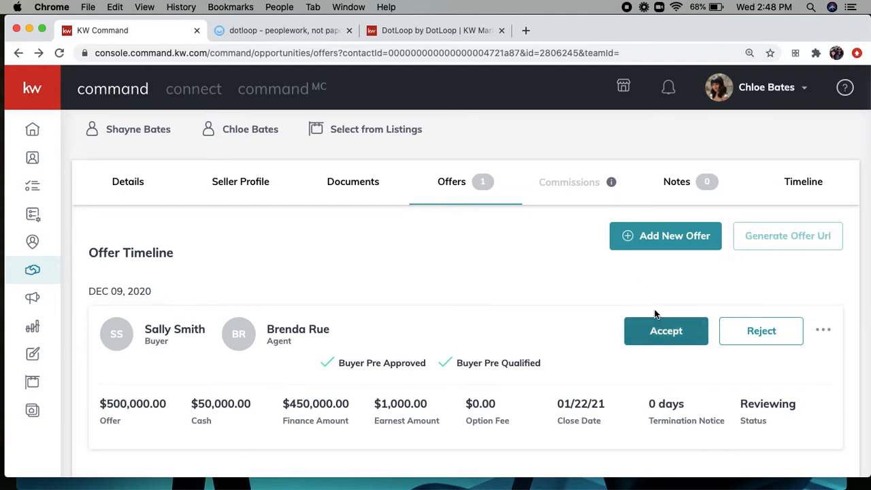
Step: Start a new offer version, renaming it from Initial Offer to Backup Offer
left_click(650, 237)
double_click(279, 294)
type("Backup Offer")
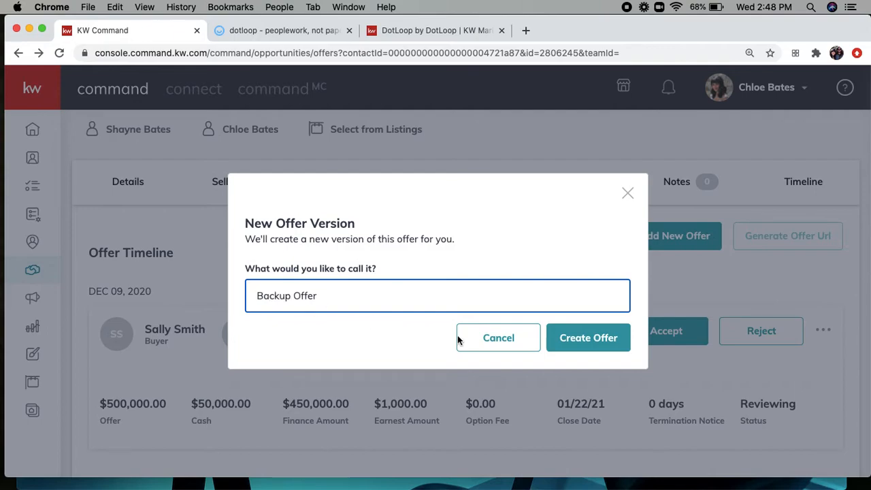
Step: Create the Backup Offer version and enter the buyer's name and the buyer's agent name
left_click(594, 337)
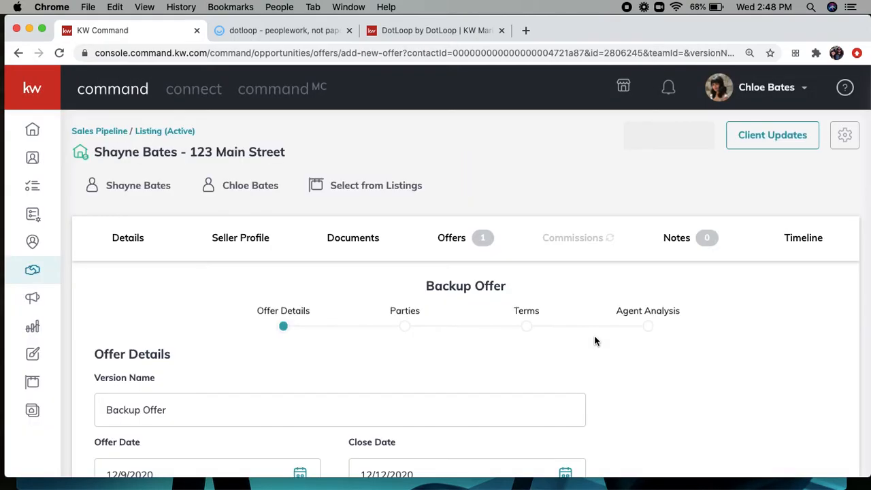
scroll(231, 348, "down", 1)
scroll(232, 352, "down", 2)
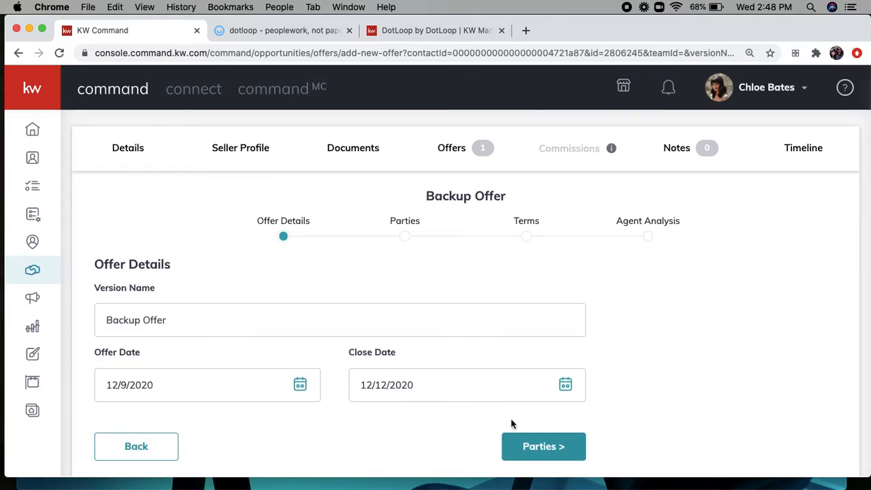
left_click(535, 453)
scroll(219, 283, "up", 5)
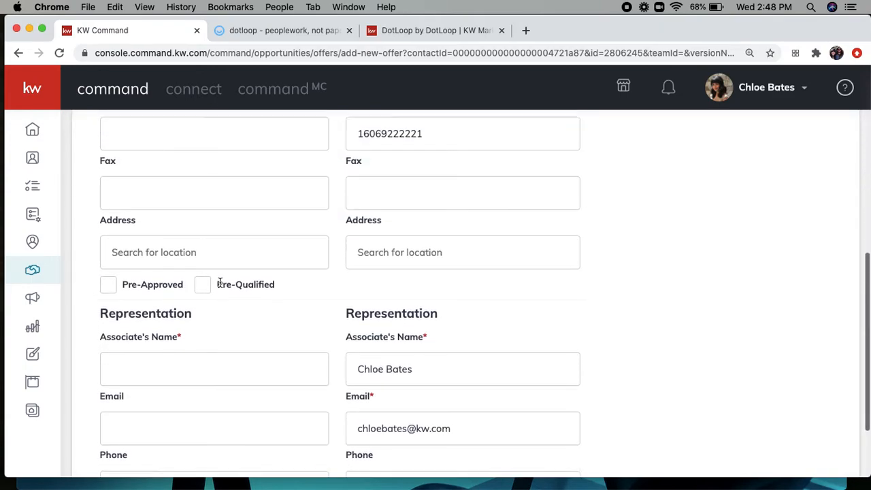
scroll(219, 285, "up", 3)
scroll(219, 286, "down", 2)
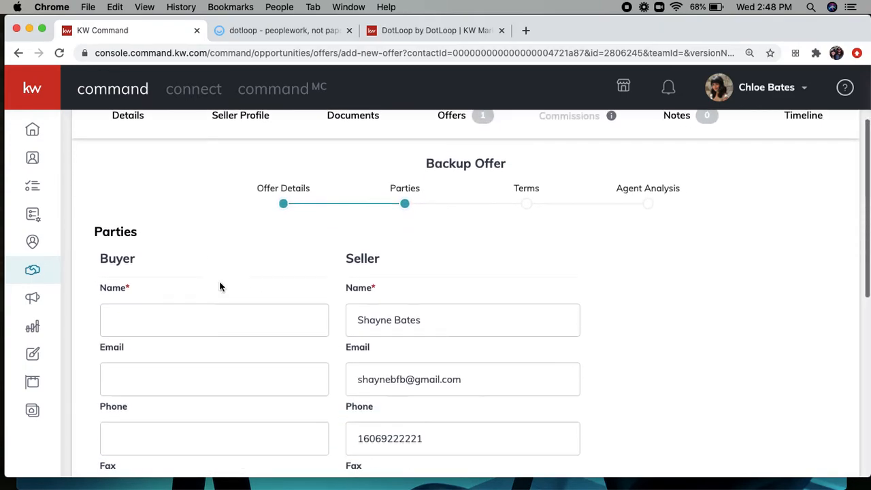
left_click(127, 324)
type("Barry Buyer")
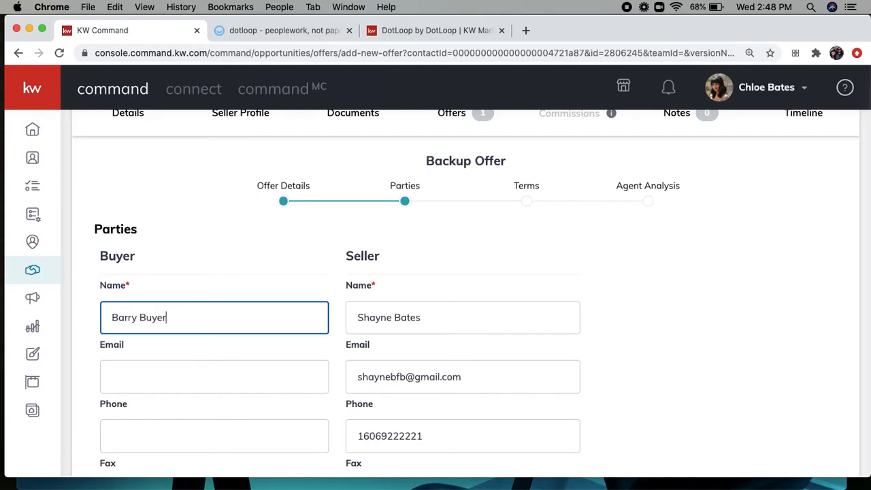
scroll(164, 349, "down", 10)
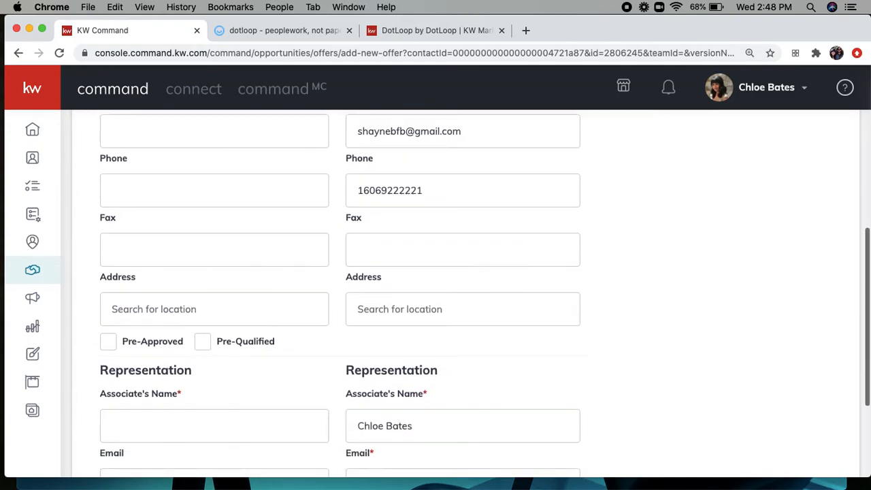
left_click(167, 341)
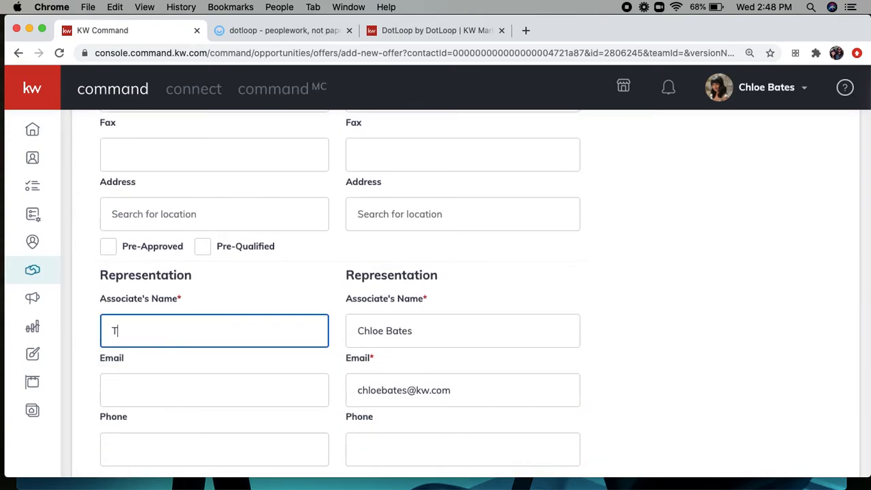
Step: Enter terms of $500,000 cash and $10,000 earnest money
scroll(255, 361, "down", 2)
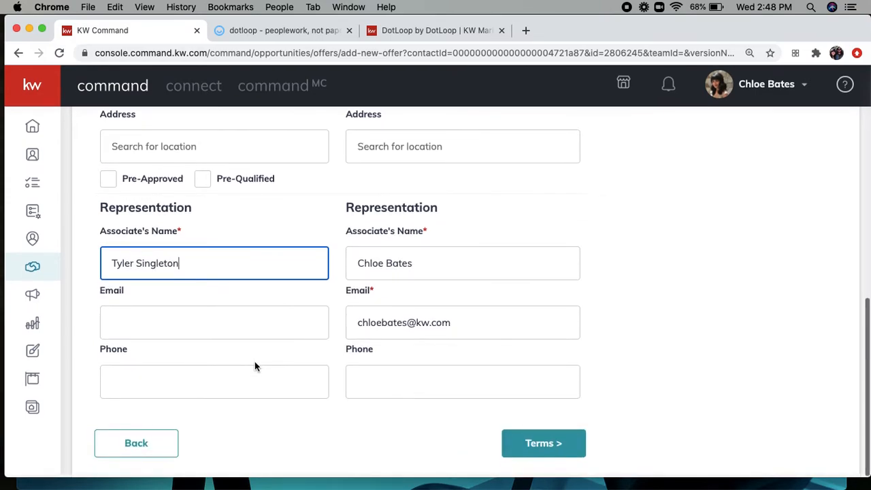
left_click(540, 447)
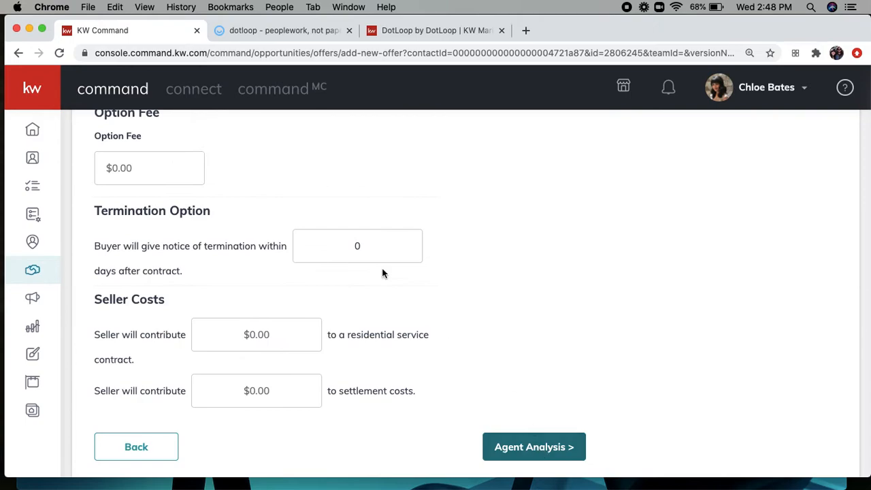
scroll(343, 242, "up", 5)
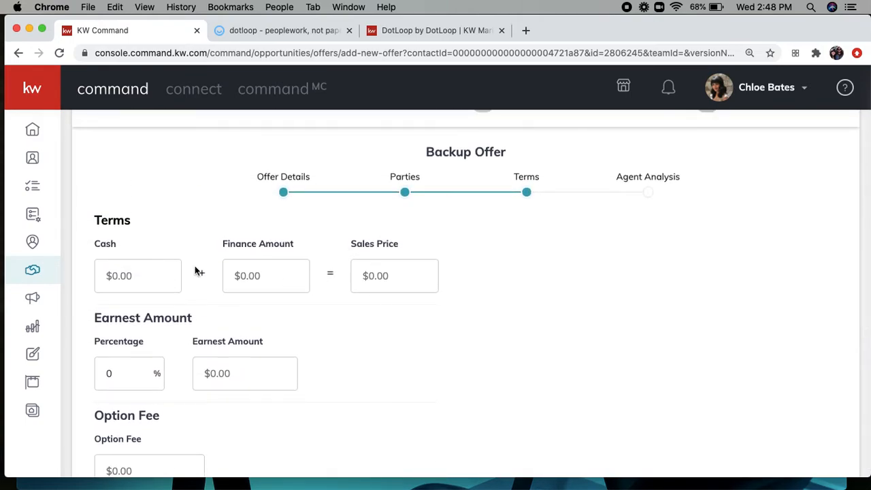
left_click(153, 277)
type("5000000")
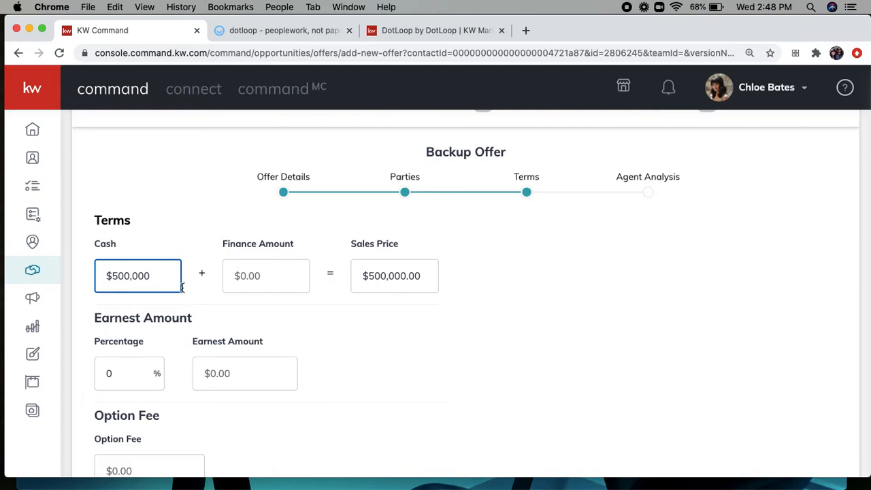
scroll(272, 336, "down", 1)
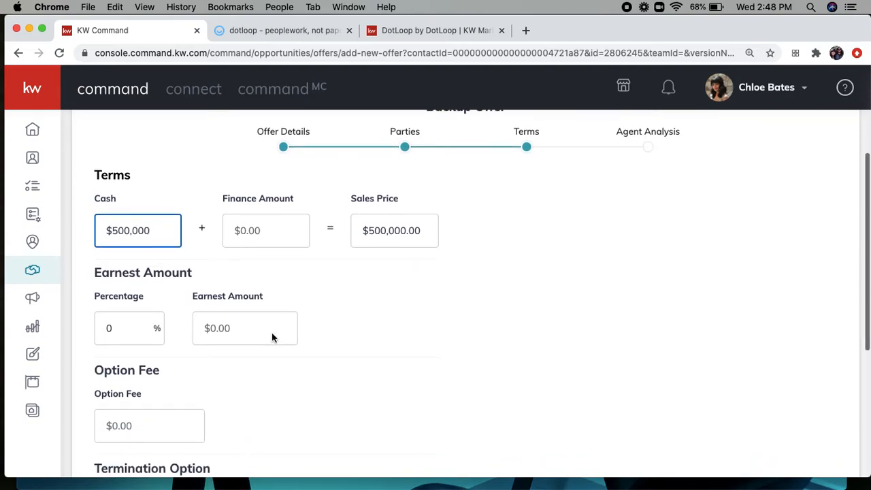
left_click(252, 322)
type("100000")
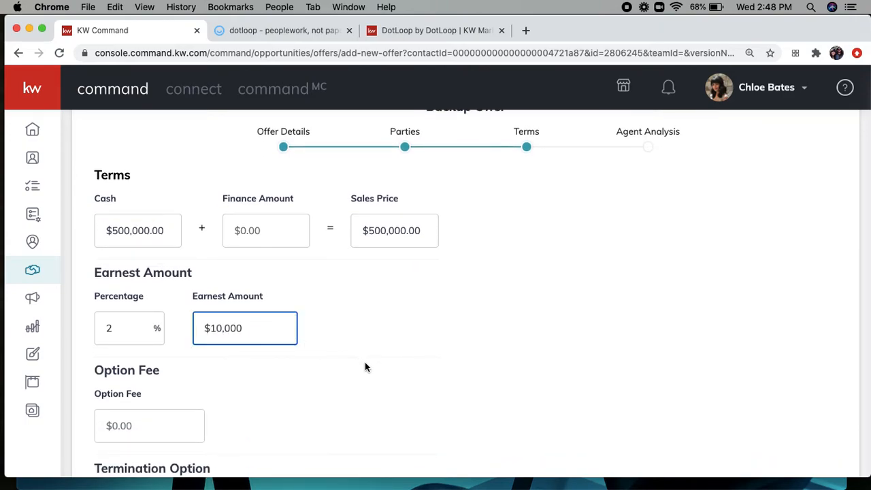
scroll(365, 368, "down", 5)
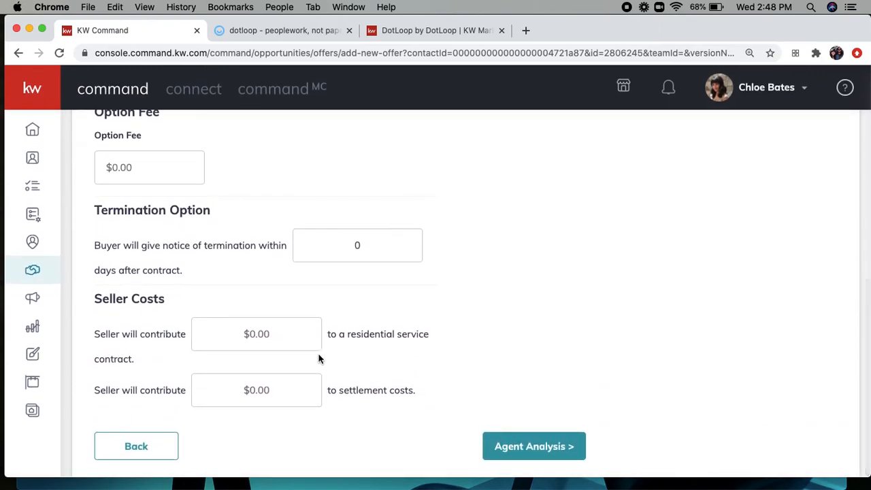
Step: Add an 'ALL CASH' pros note in agent analysis and save the backup offer
left_click(522, 456)
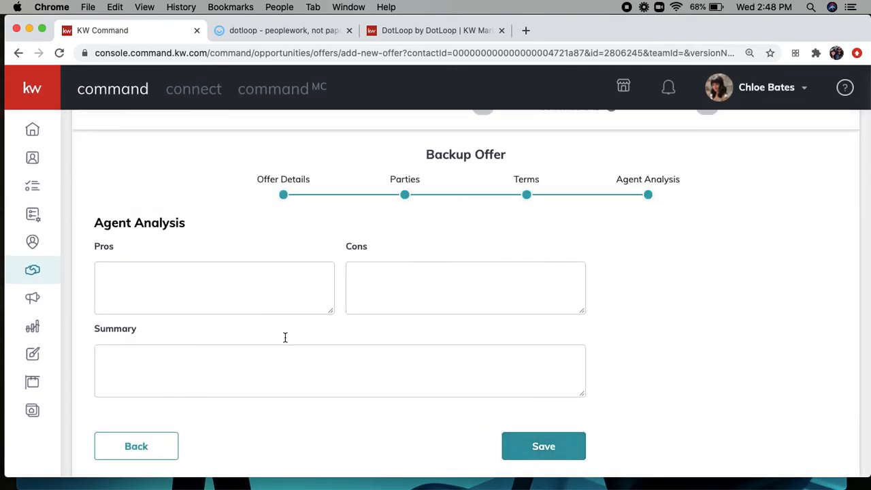
left_click(207, 296)
type("AL")
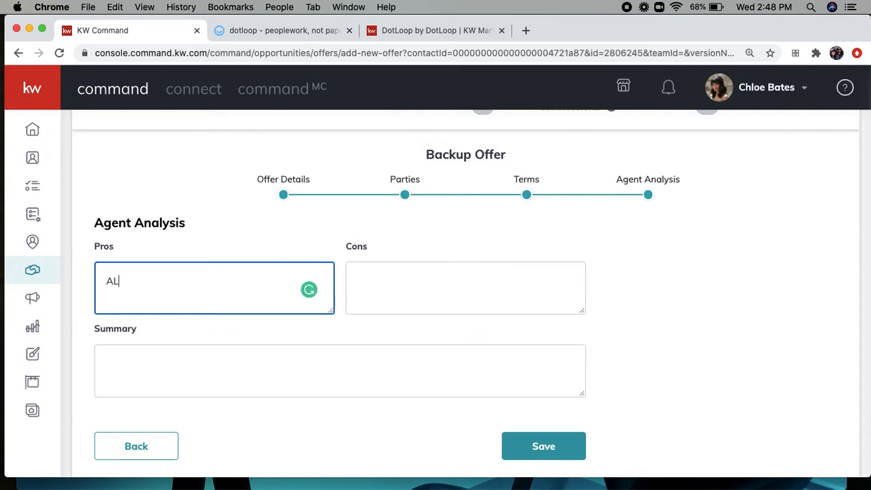
type("L CASH OFFER!")
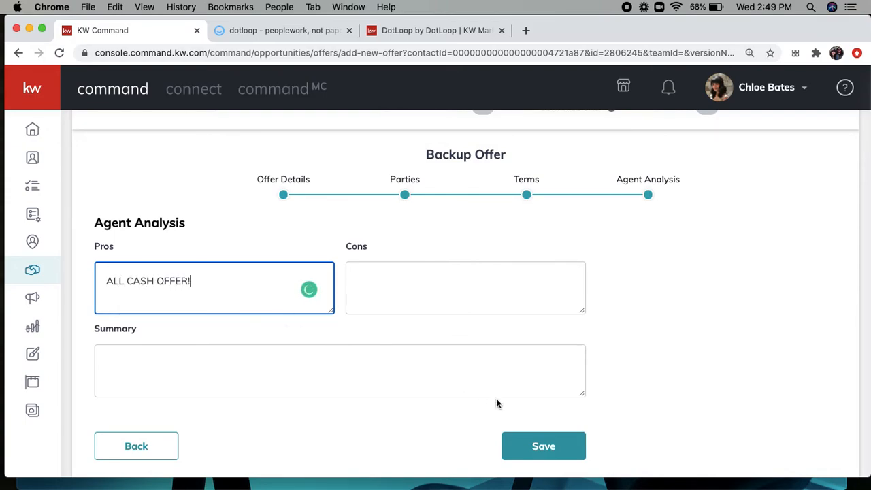
left_click(542, 448)
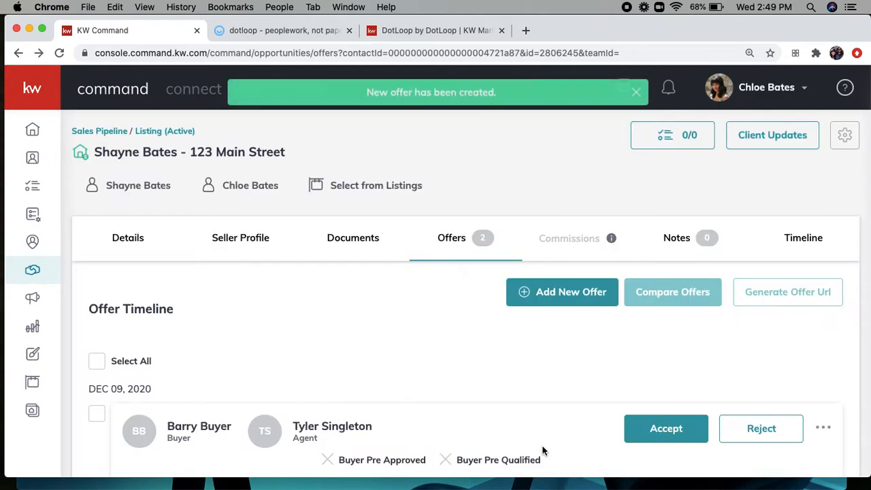
scroll(541, 444, "down", 3)
scroll(542, 444, "down", 3)
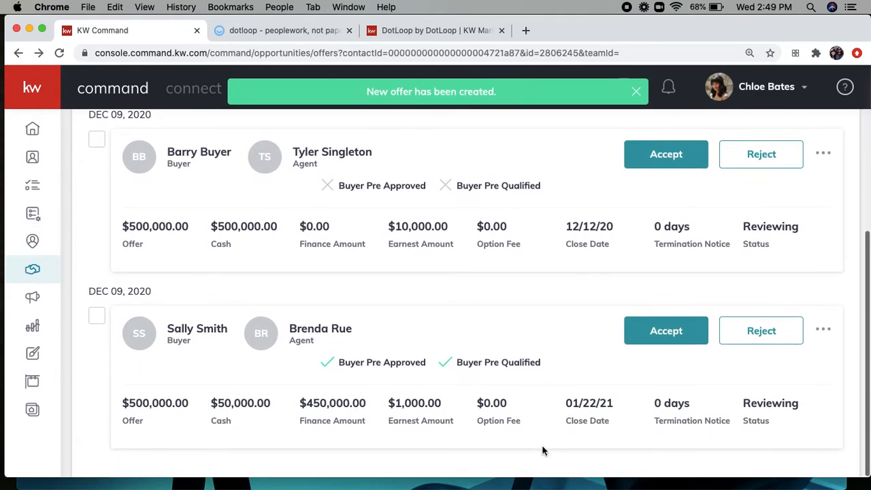
scroll(541, 445, "up", 3)
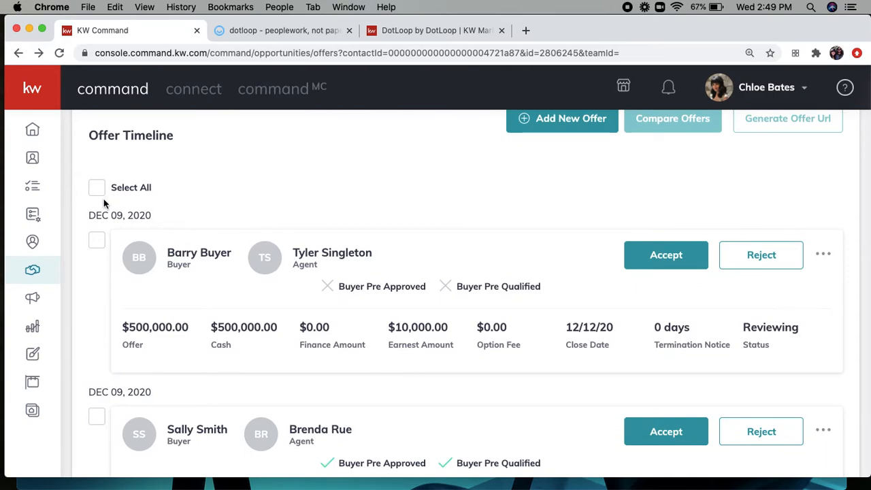
left_click(97, 191)
scroll(434, 172, "up", 2)
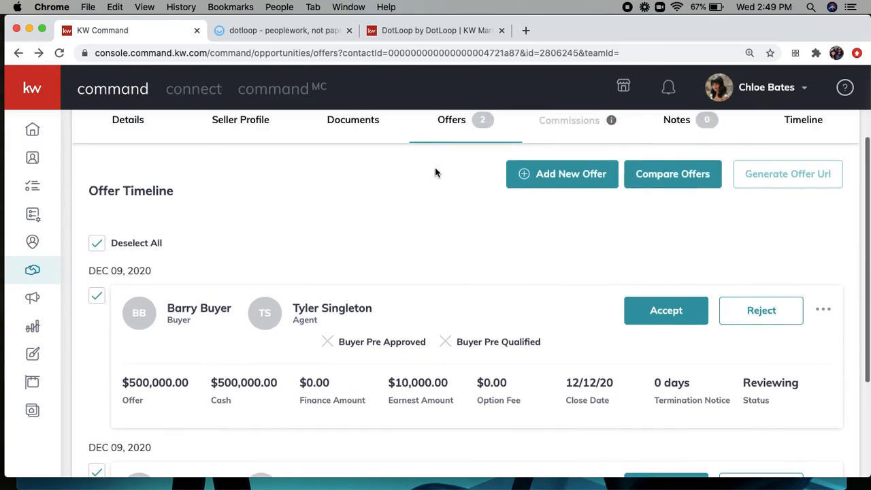
left_click(661, 176)
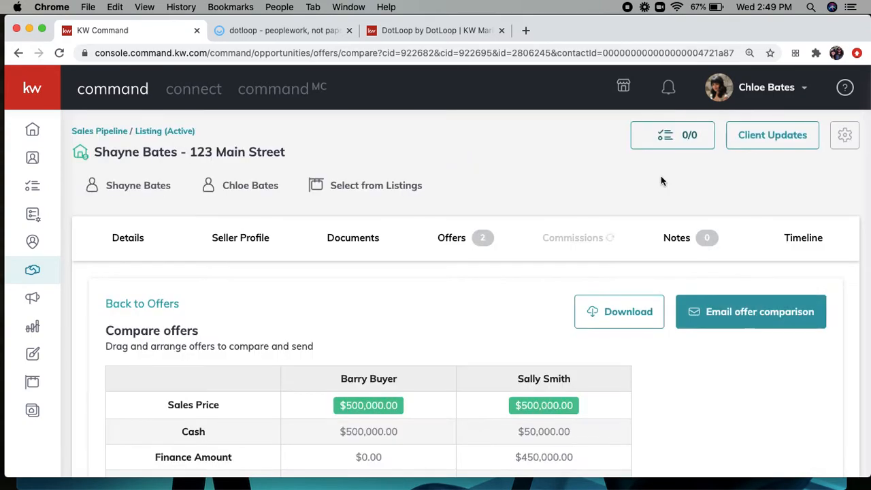
scroll(490, 297, "down", 3)
scroll(490, 298, "down", 3)
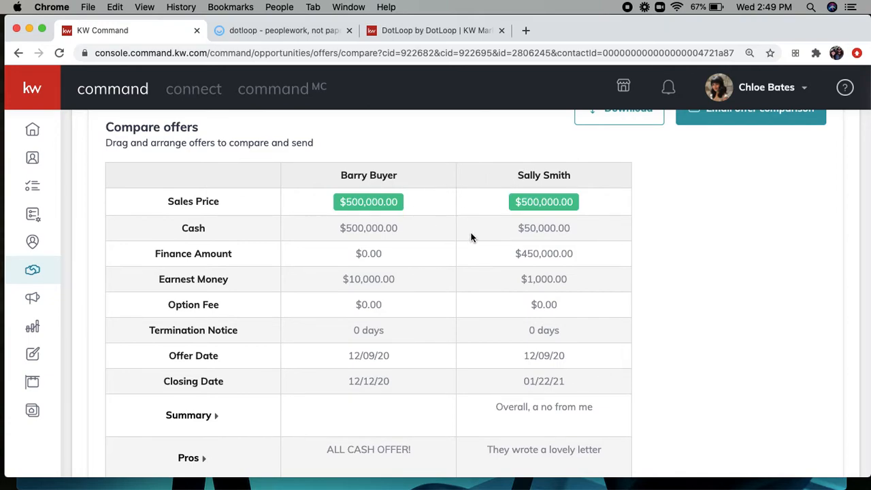
scroll(448, 251, "down", 4)
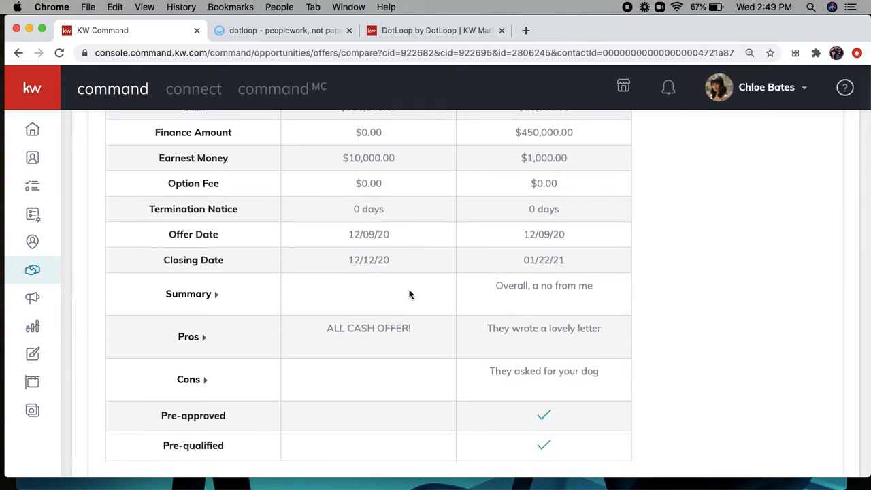
scroll(401, 303, "down", 1)
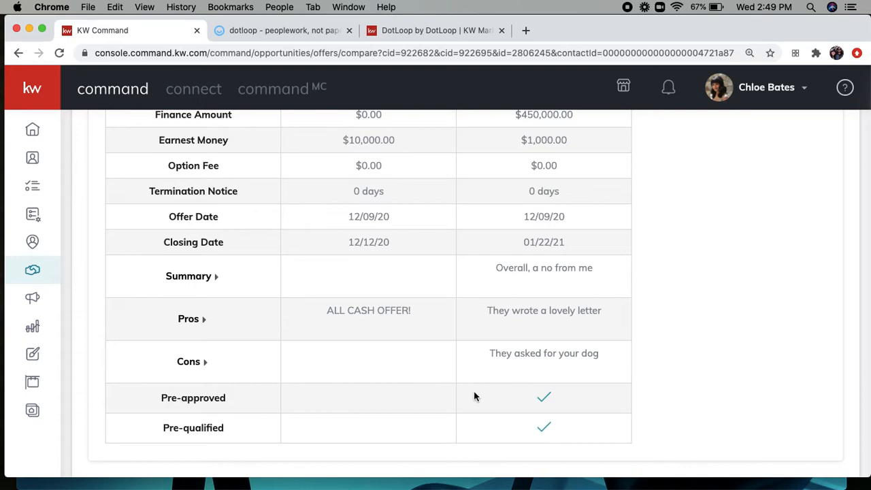
scroll(474, 396, "up", 1)
scroll(475, 397, "up", 3)
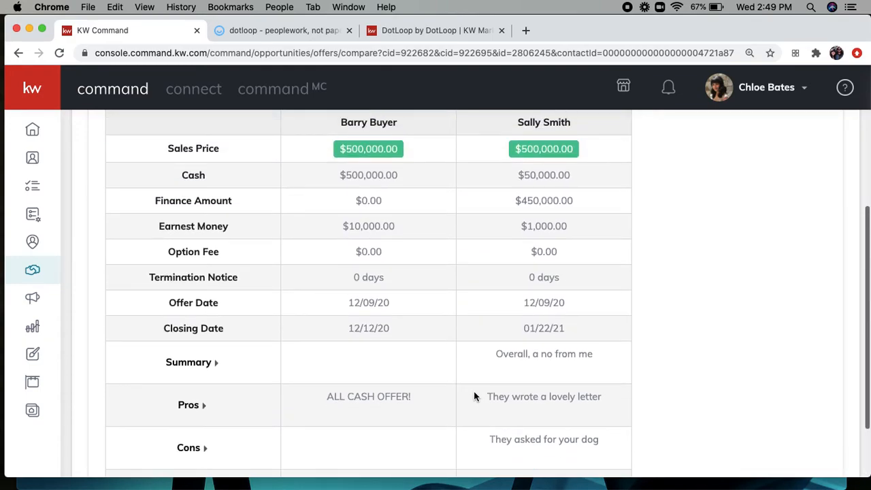
scroll(474, 397, "up", 5)
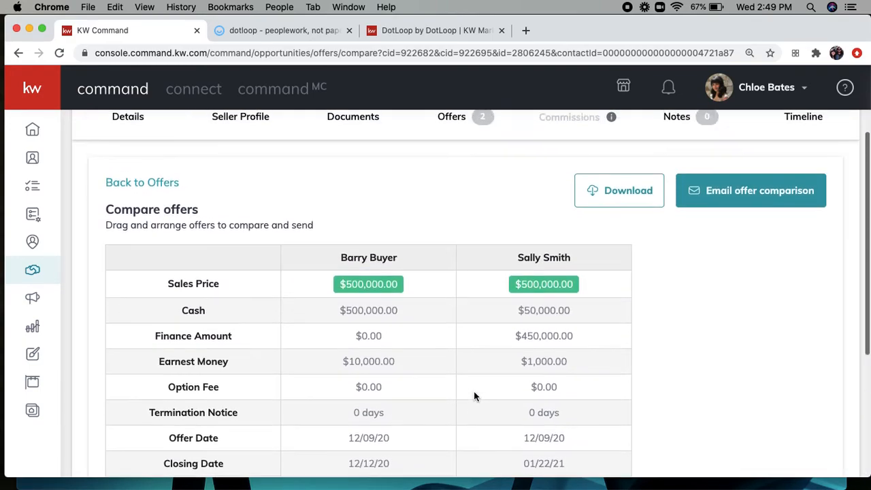
scroll(474, 397, "up", 2)
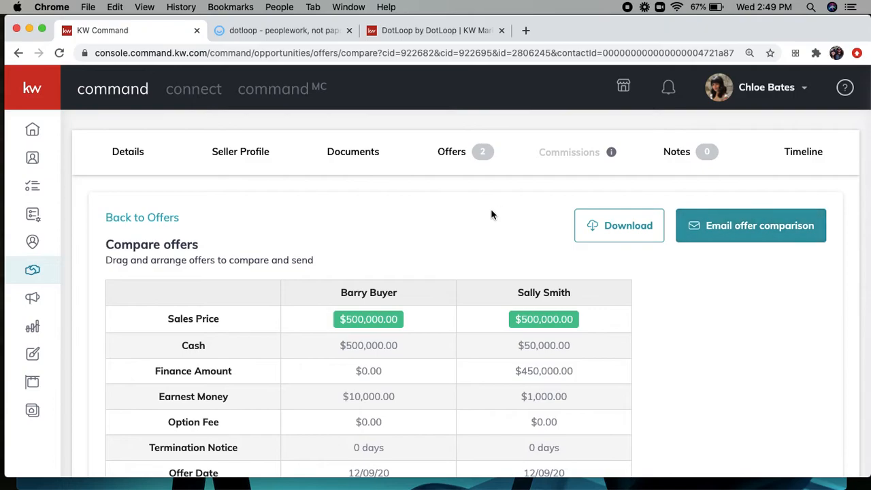
left_click(146, 218)
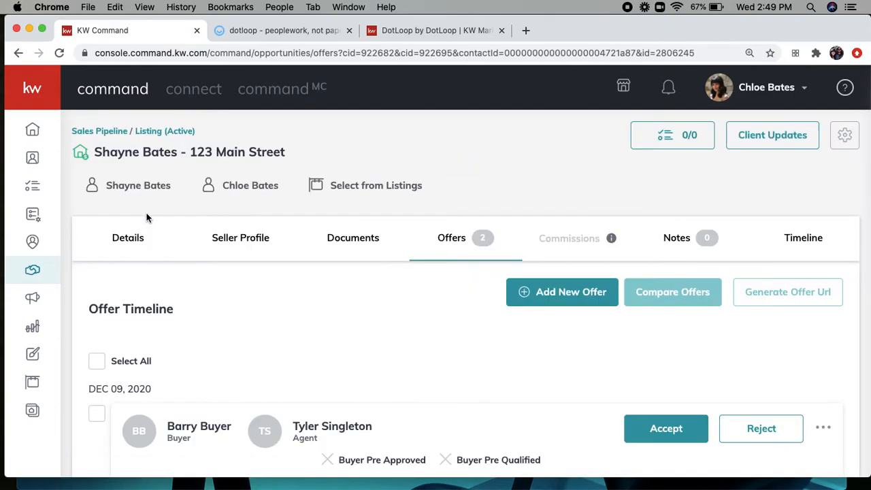
Step: Accept the buyer's all-cash $500,000 offer and go to the listing's commissions
scroll(247, 308, "down", 4)
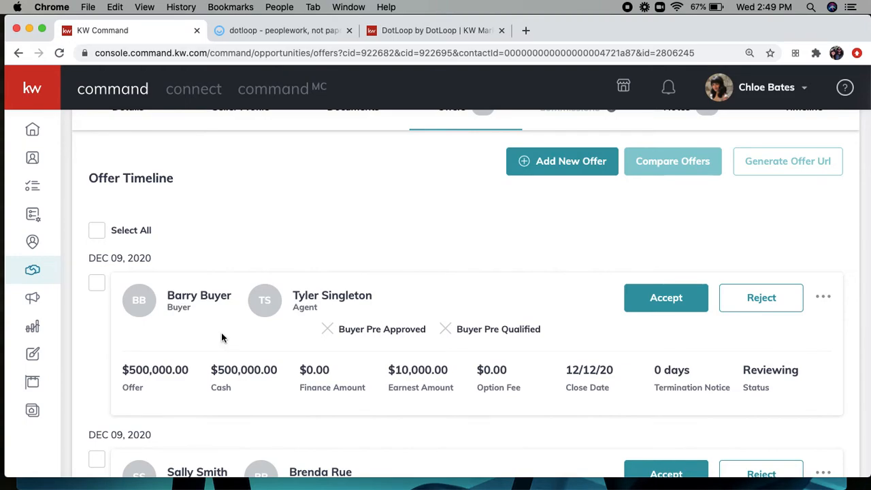
left_click(665, 297)
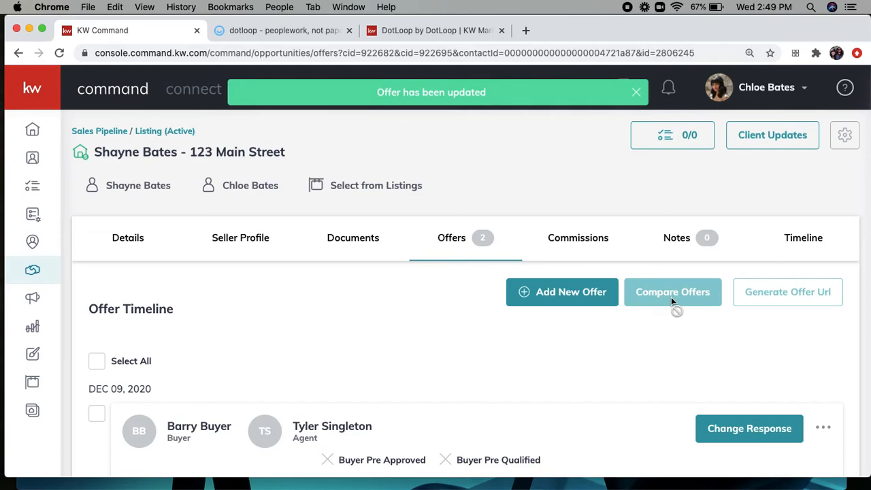
left_click(587, 237)
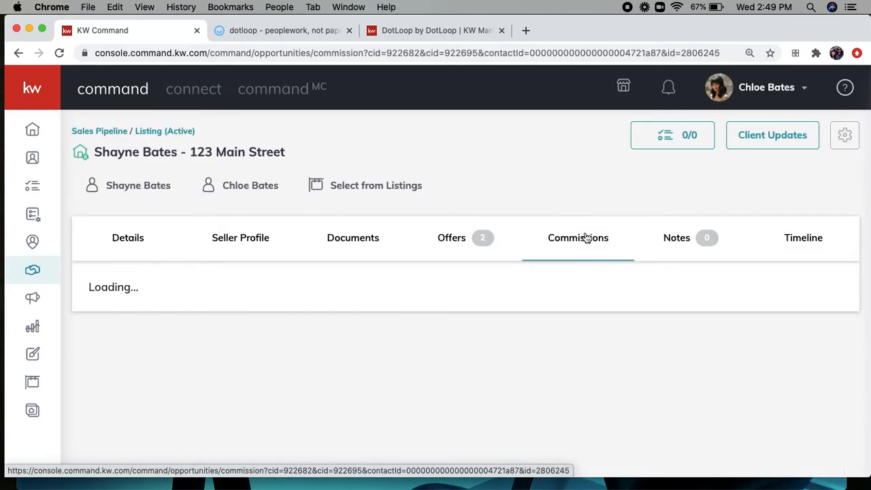
Step: Edit the general information, set the contract date to 12/09/20, and save the changes
scroll(538, 390, "down", 2)
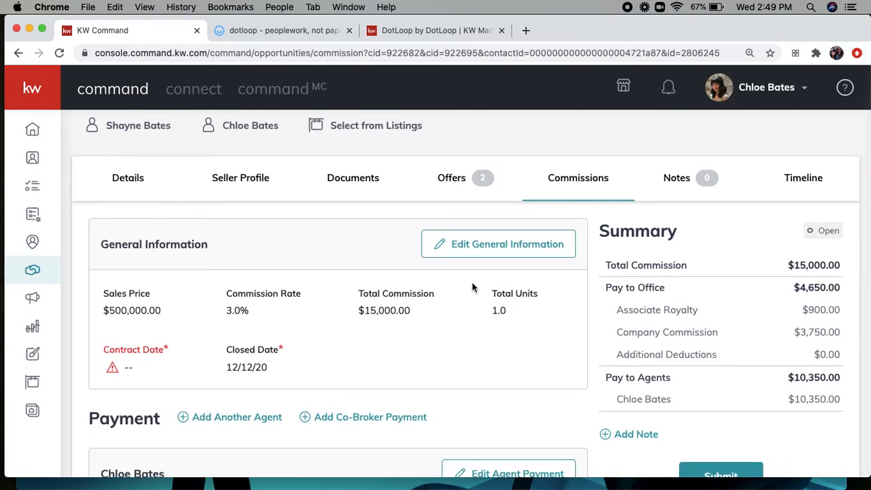
left_click(463, 256)
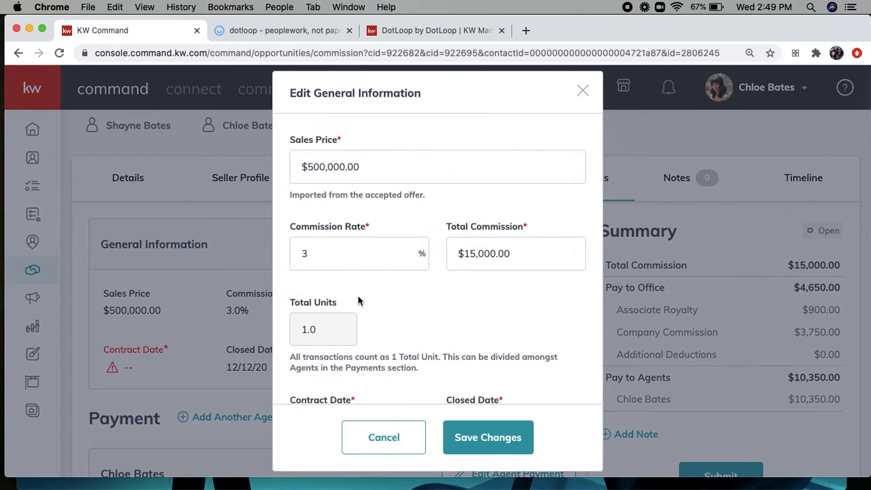
scroll(356, 299, "down", 1)
scroll(451, 253, "down", 1)
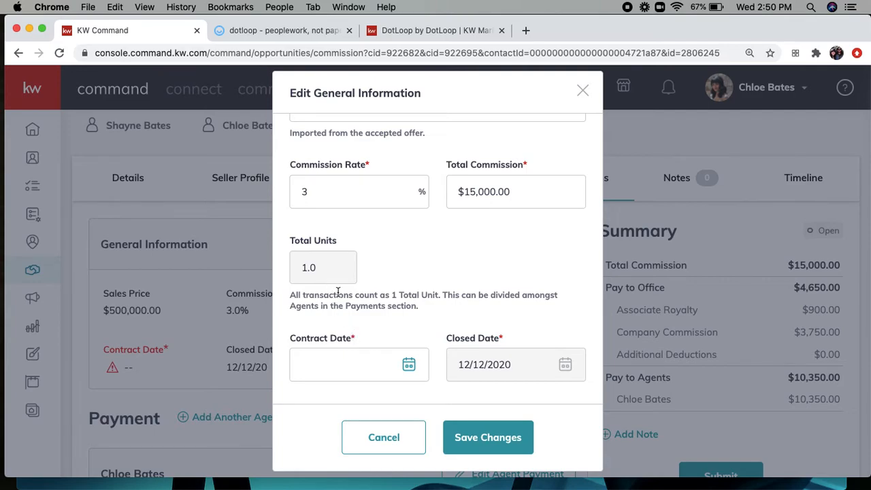
left_click(343, 359)
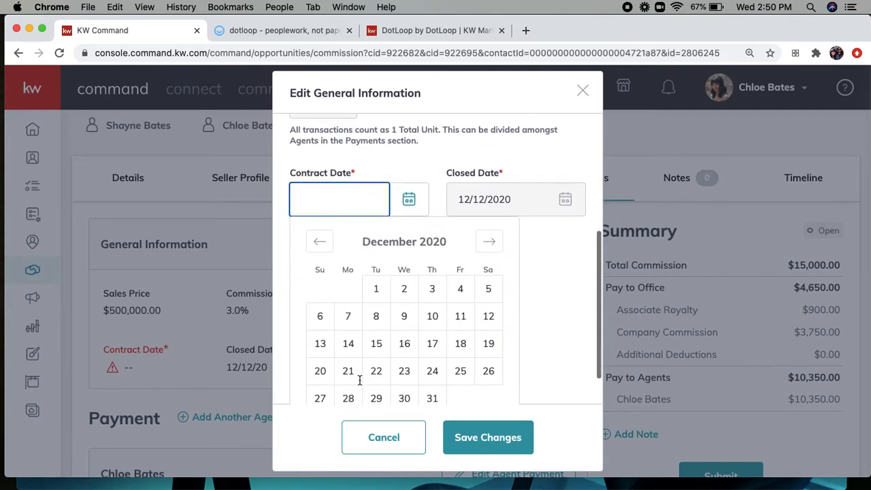
left_click(401, 323)
left_click(490, 439)
scroll(341, 376, "down", 5)
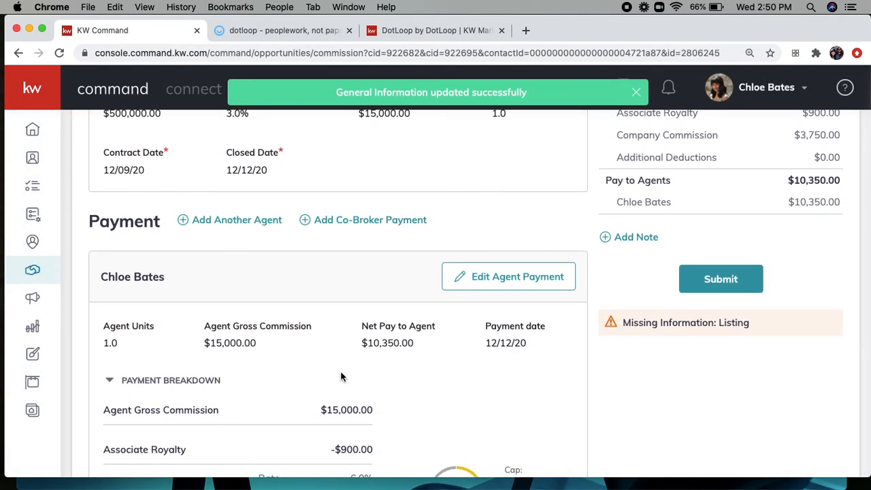
scroll(342, 377, "down", 1)
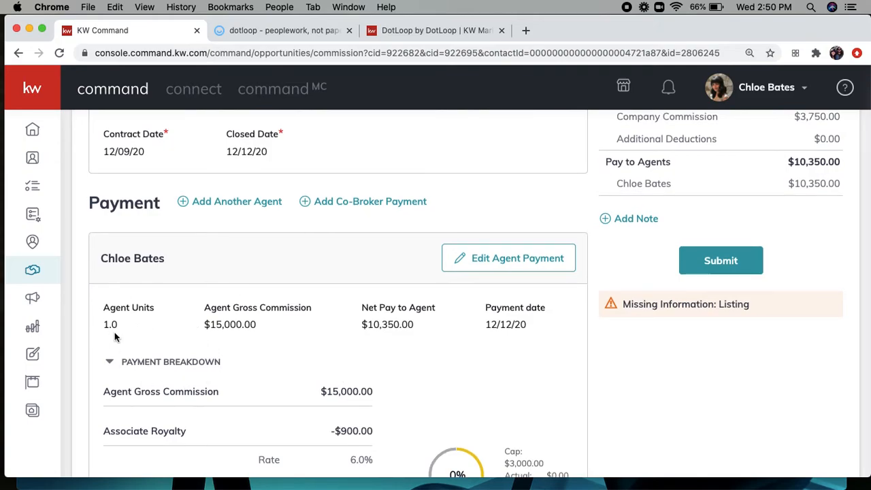
scroll(167, 344, "down", 10)
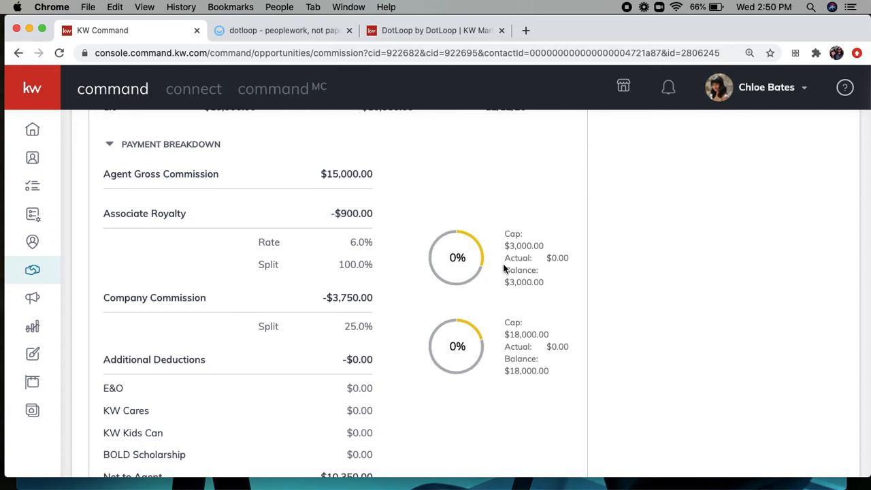
scroll(464, 316, "down", 3)
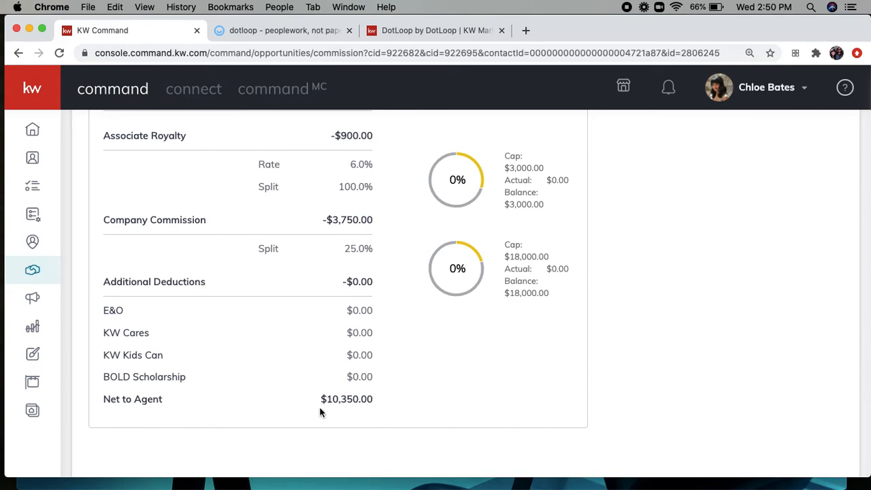
scroll(690, 311, "up", 10)
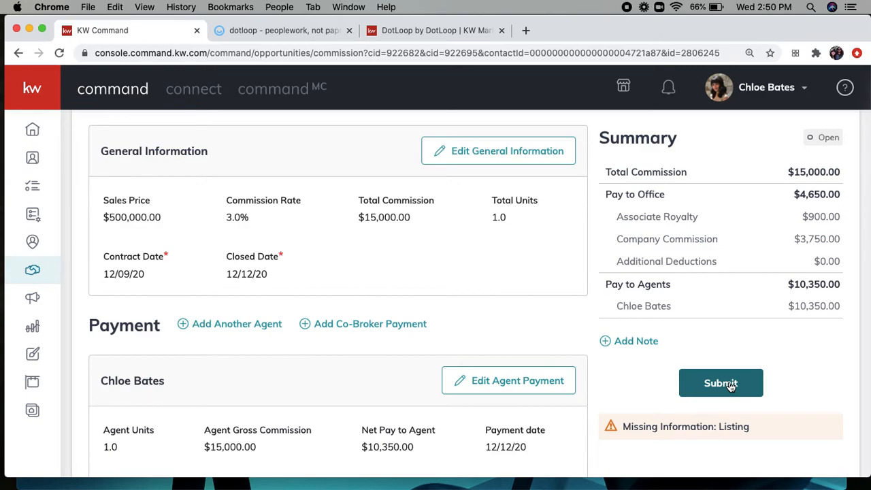
scroll(459, 322, "down", 1)
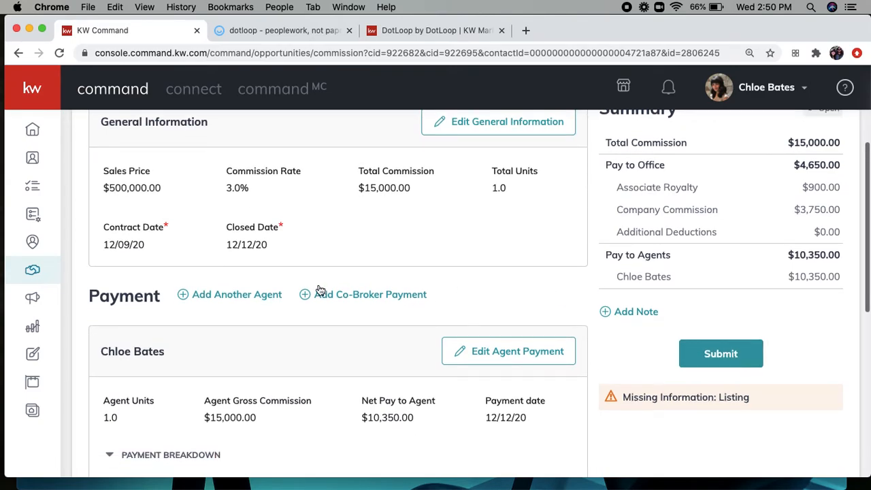
Step: Add another agent at .5 units, selecting the co-agent from the agent search
left_click(232, 298)
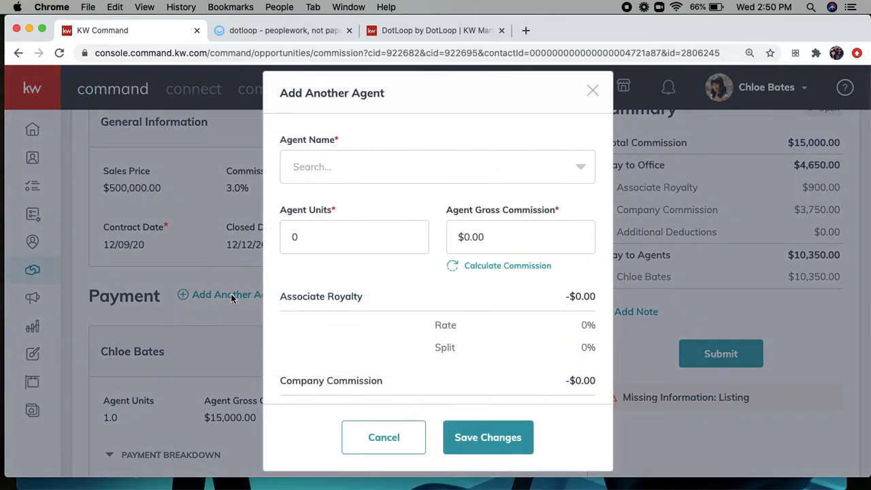
left_click(321, 224)
type(".5")
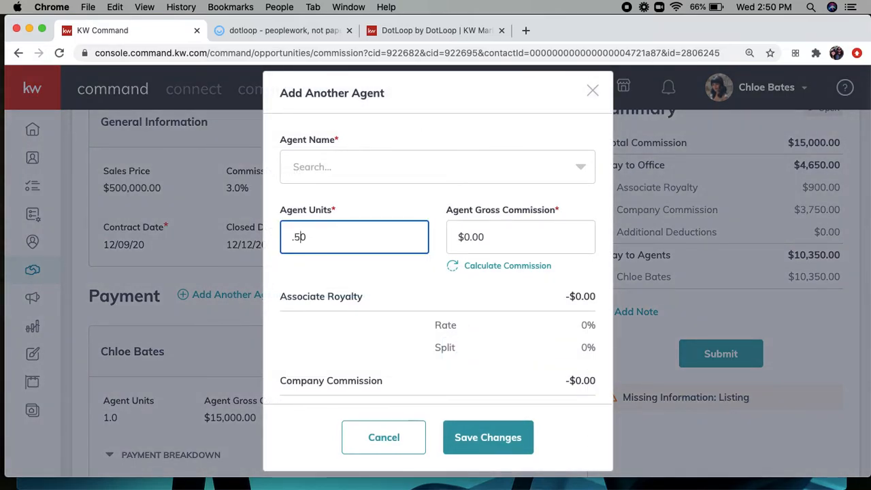
key("Delete")
left_click(353, 166)
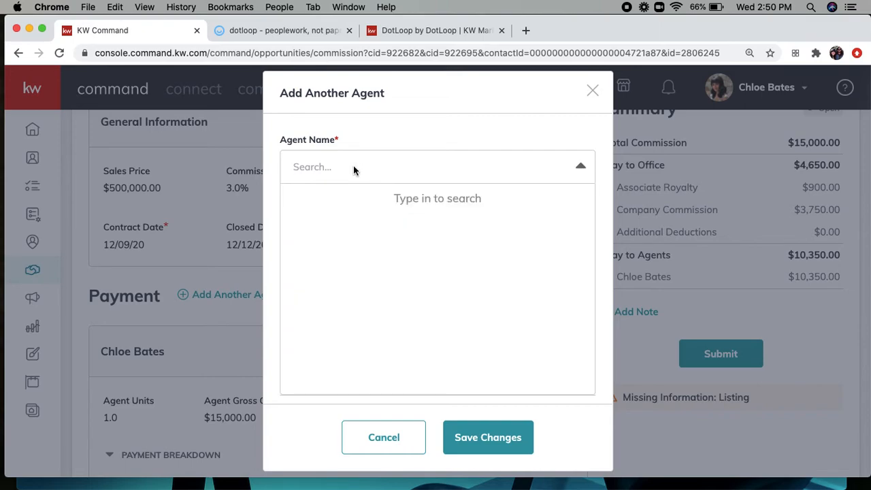
type("Tyler")
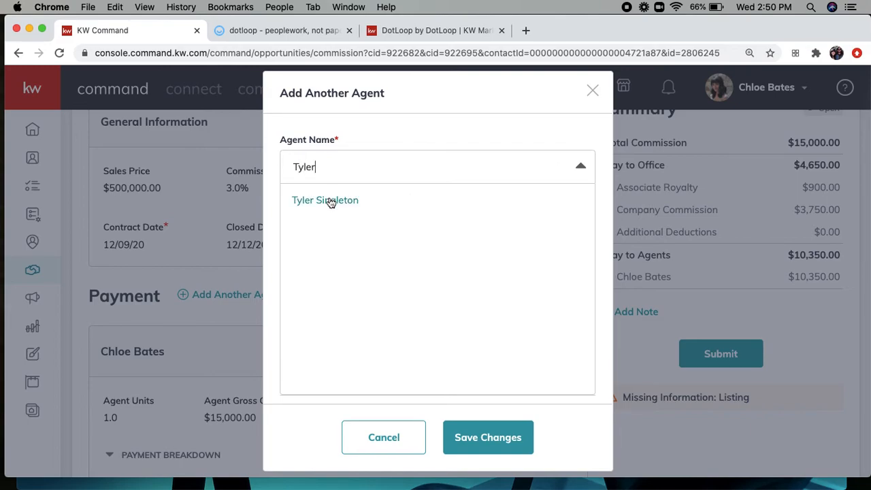
left_click(331, 200)
Step: Calculate the co-agent's gross commission and save the payment, netting $5,175.00
scroll(414, 213, "down", 1)
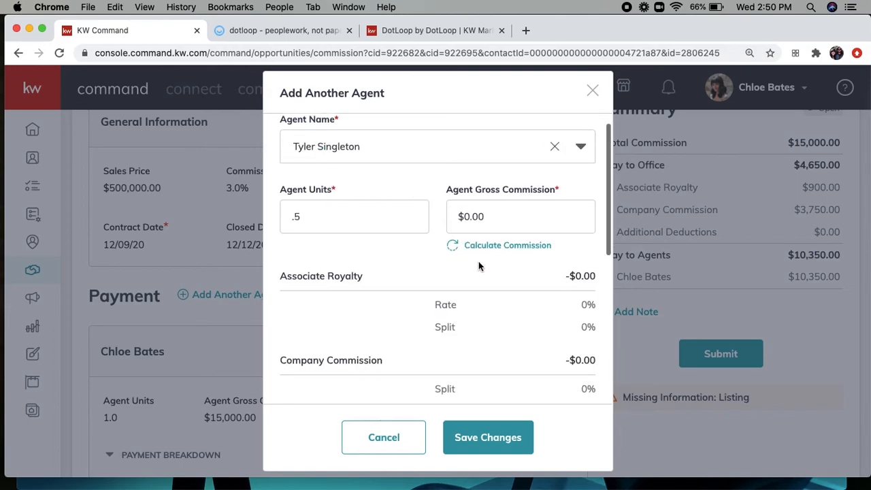
left_click(502, 247)
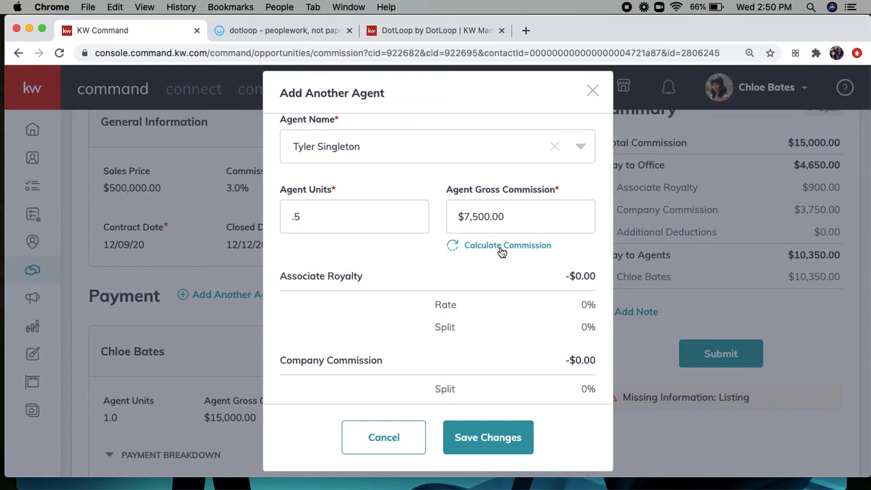
scroll(500, 251, "down", 5)
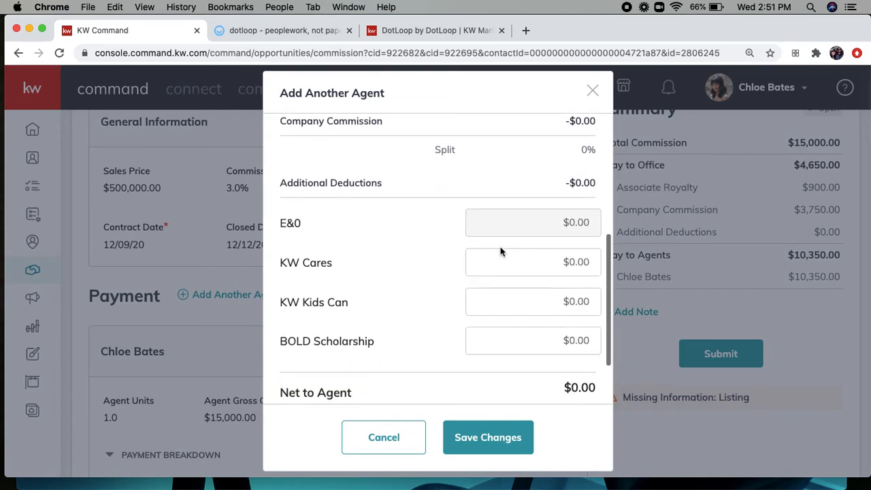
scroll(500, 248, "down", 2)
left_click(488, 439)
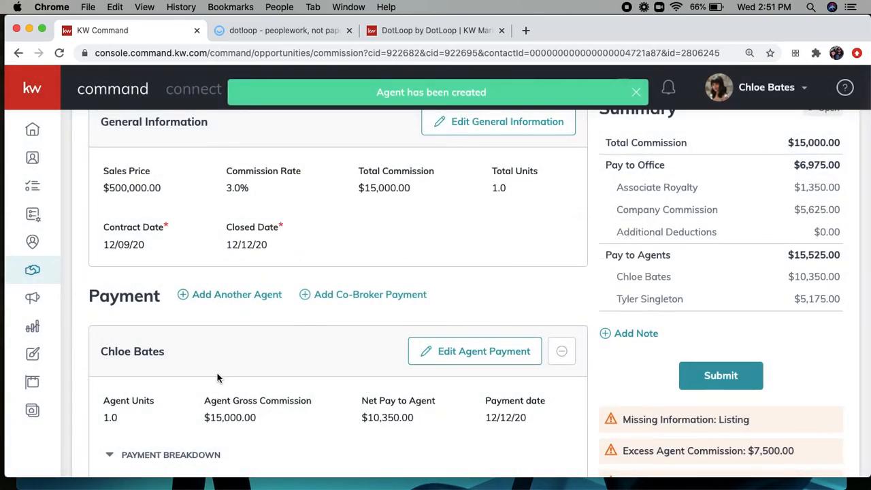
scroll(217, 378, "down", 2)
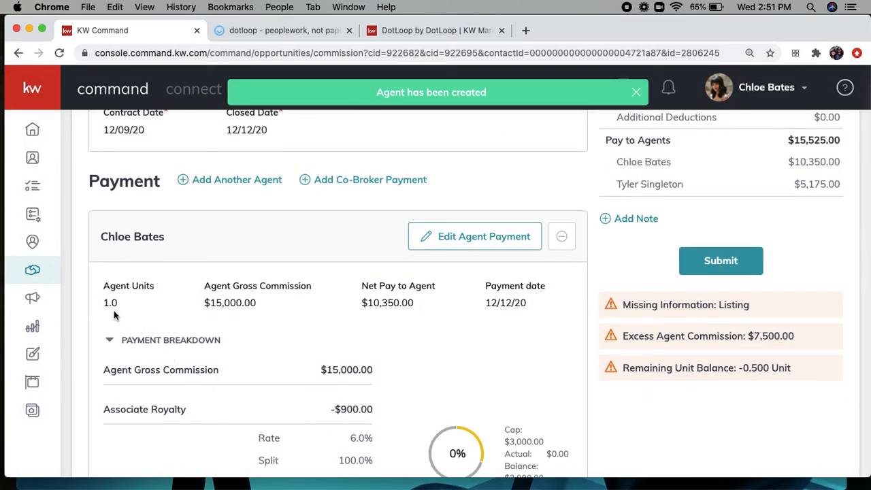
Step: Cut the first agent to .5 units, recalculate, and save so agent pay totals $10,350.00
left_click(465, 246)
left_click(338, 243)
type(".5")
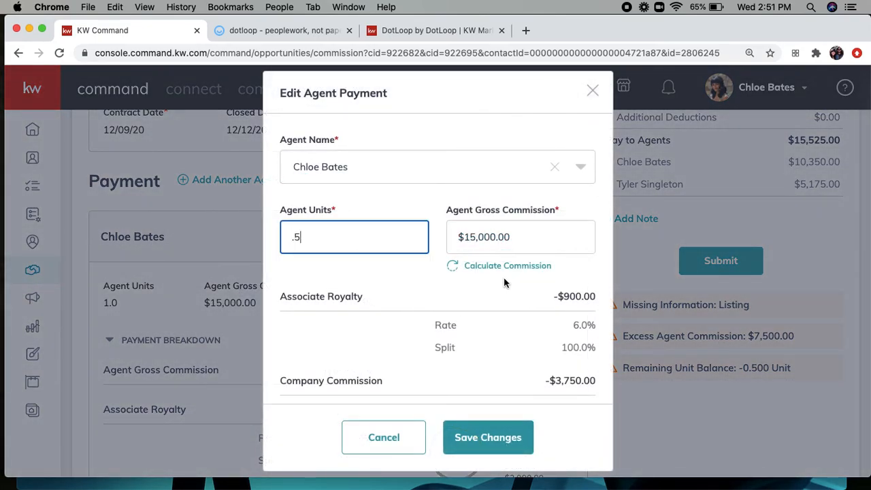
left_click(494, 267)
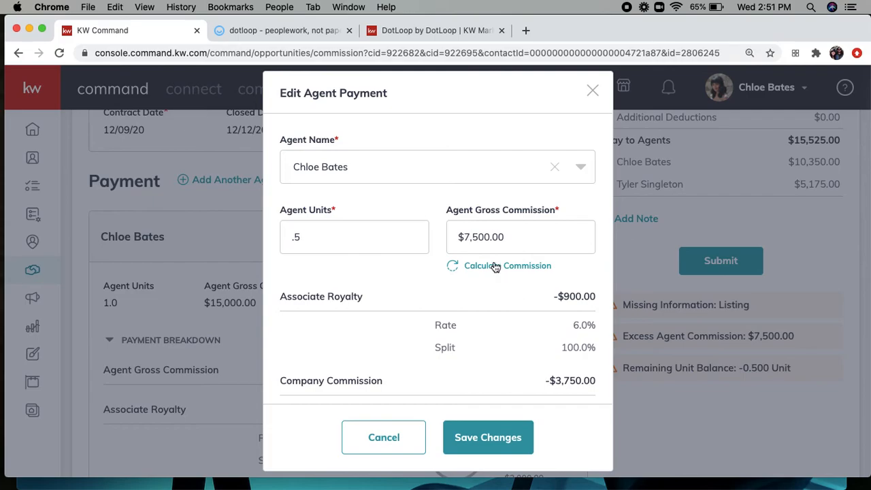
left_click(476, 439)
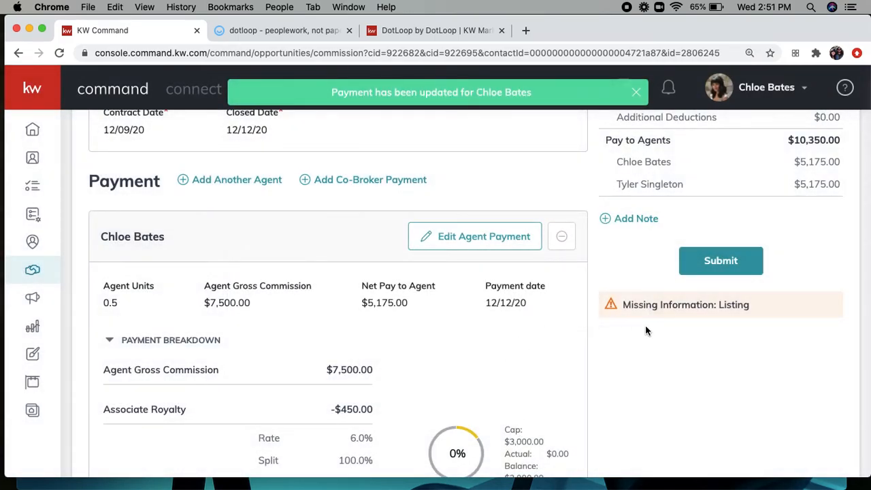
scroll(646, 325, "up", 2)
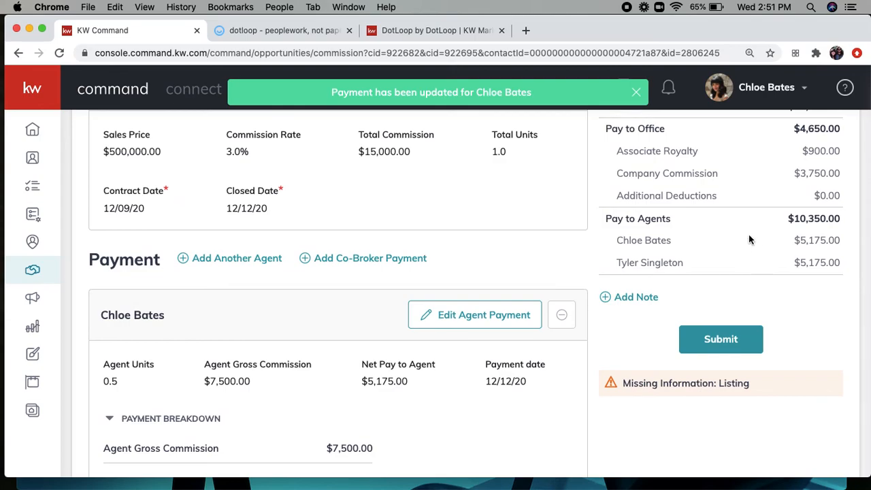
scroll(744, 262, "up", 2)
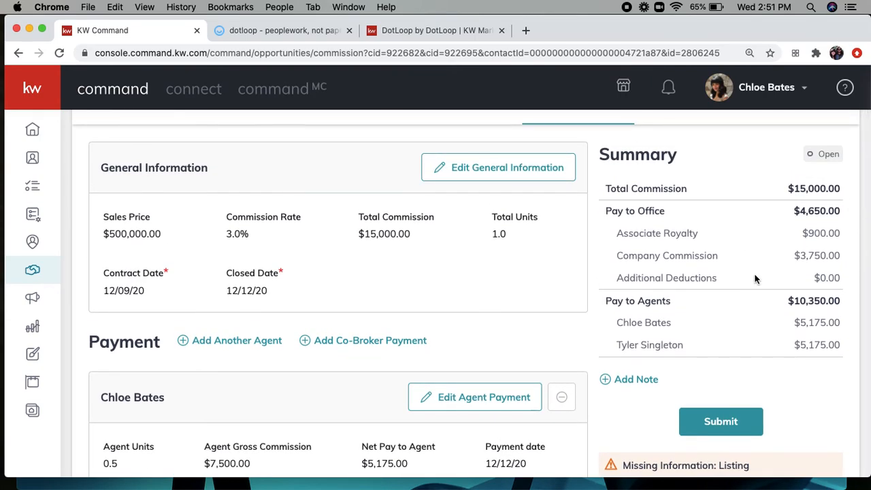
scroll(754, 278, "down", 1)
scroll(755, 276, "down", 3)
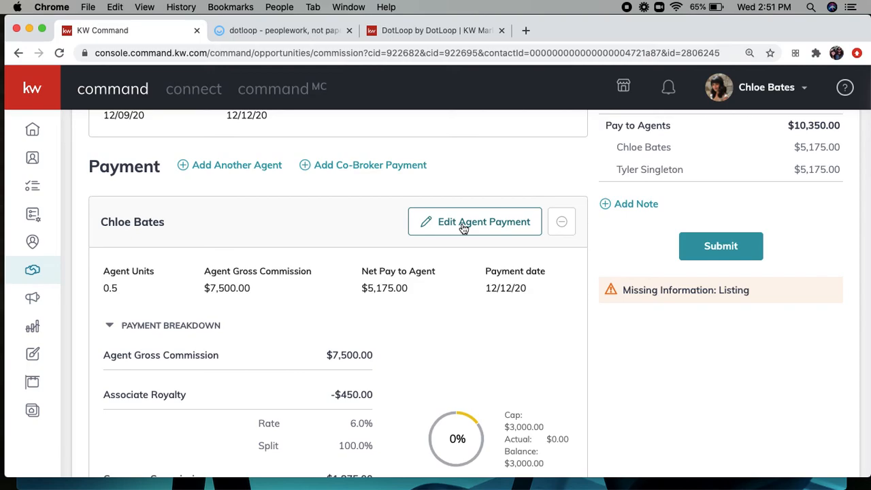
left_click(463, 225)
scroll(416, 326, "down", 5)
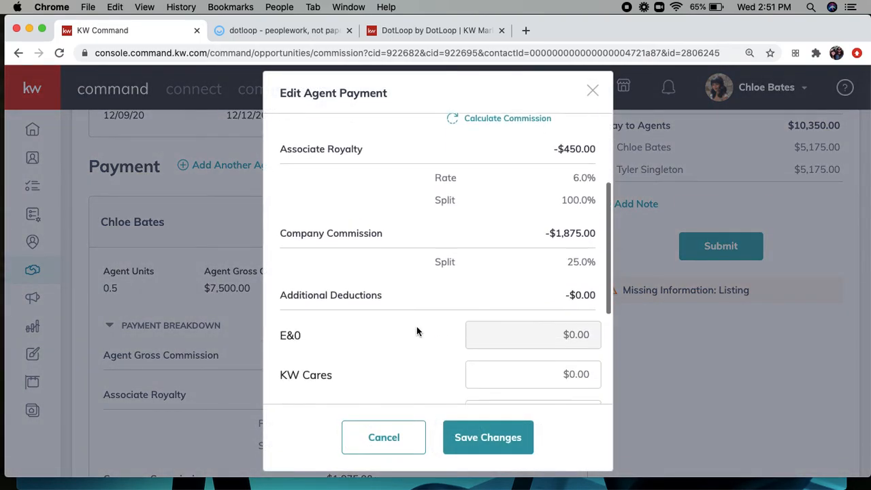
scroll(417, 332, "down", 1)
left_click(570, 363)
left_click(389, 202)
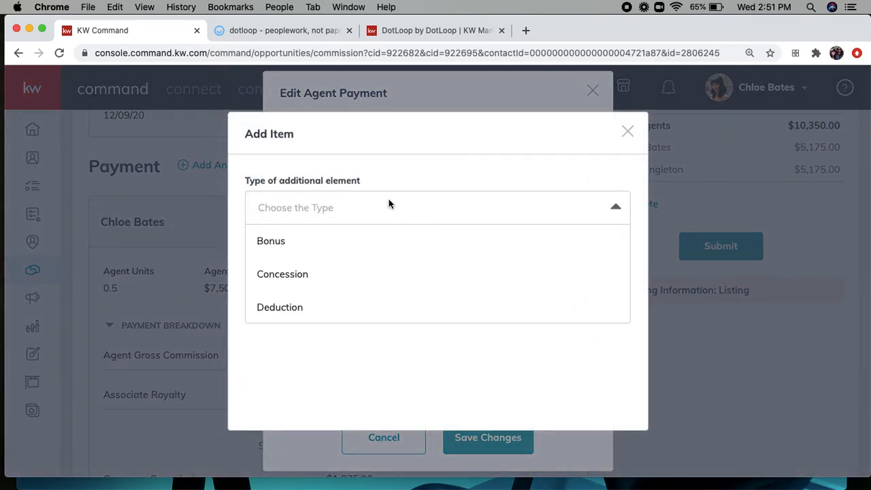
scroll(335, 250, "down", 1)
scroll(335, 249, "down", 1)
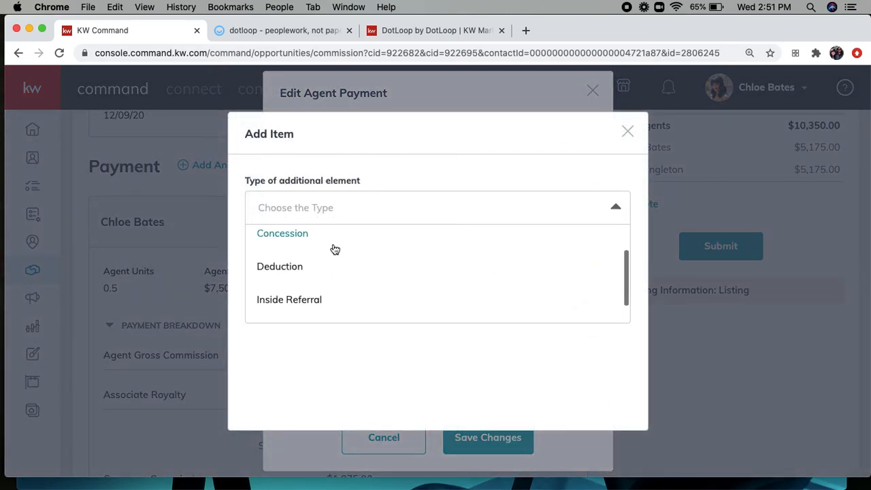
left_click(629, 132)
scroll(472, 286, "up", 2)
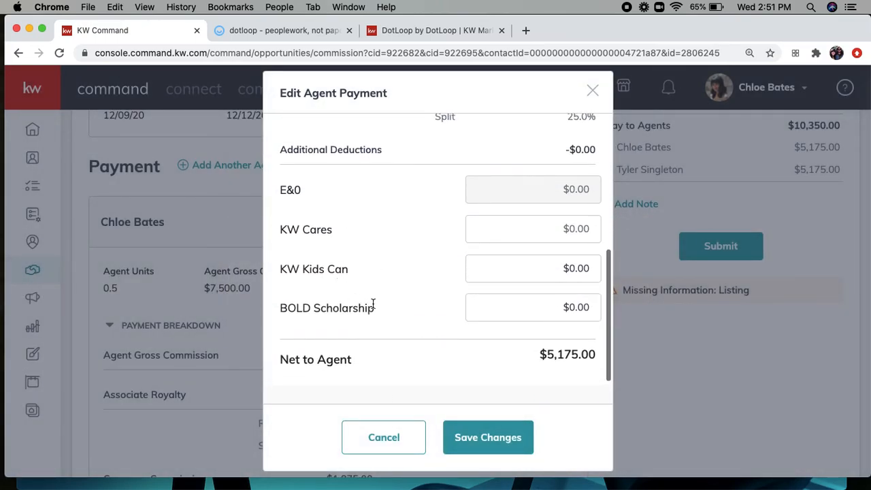
scroll(404, 396, "down", 2)
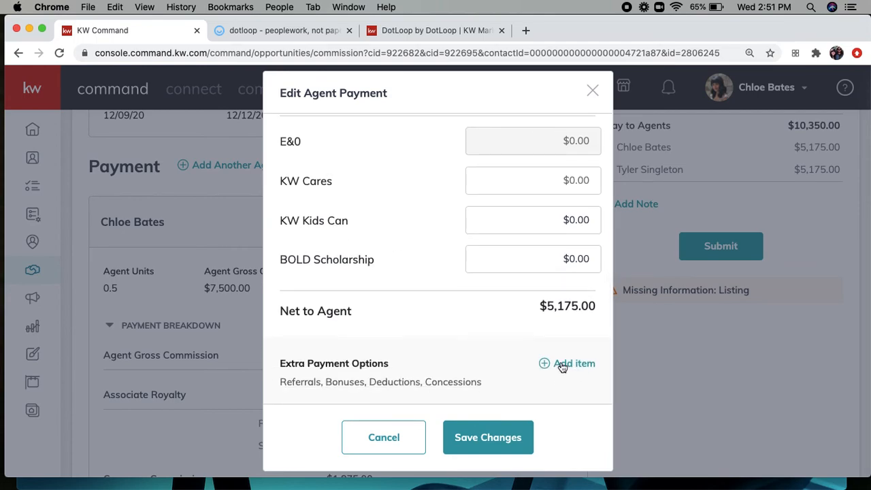
left_click(479, 452)
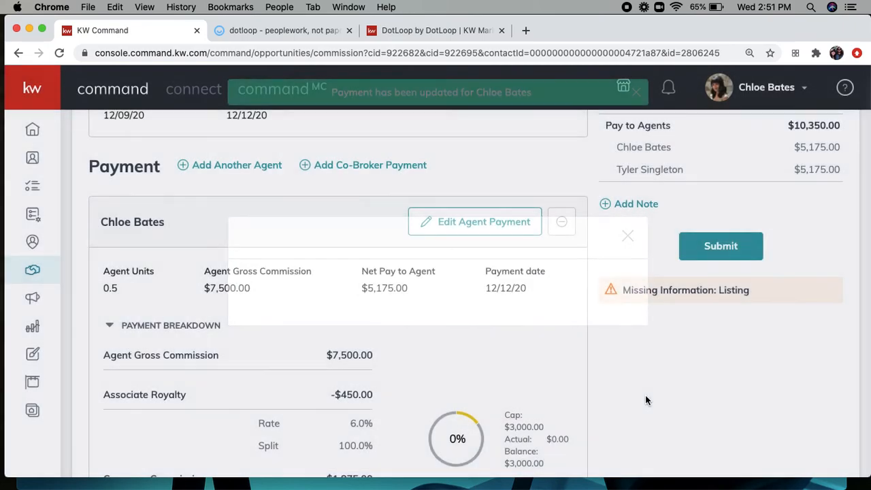
scroll(647, 400, "up", 4)
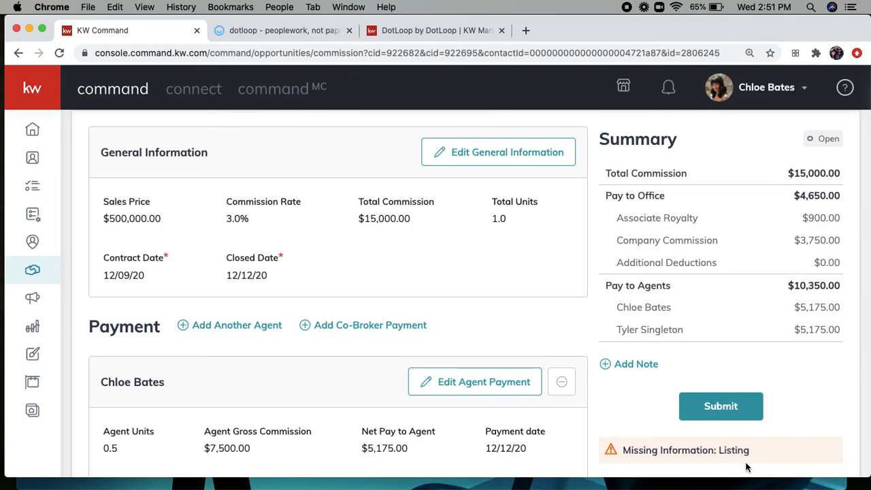
scroll(524, 347, "up", 4)
scroll(525, 348, "up", 1)
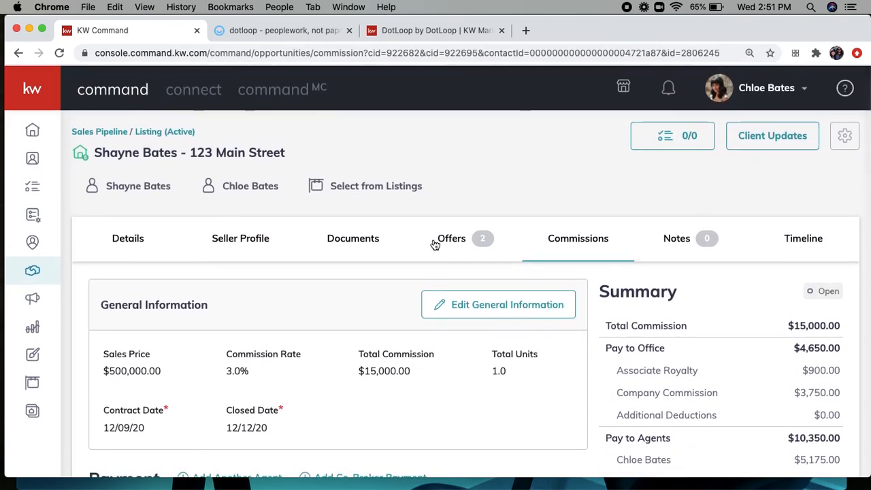
Step: Link the first MLS listing result to the opportunity, searching across All Listings
left_click(357, 193)
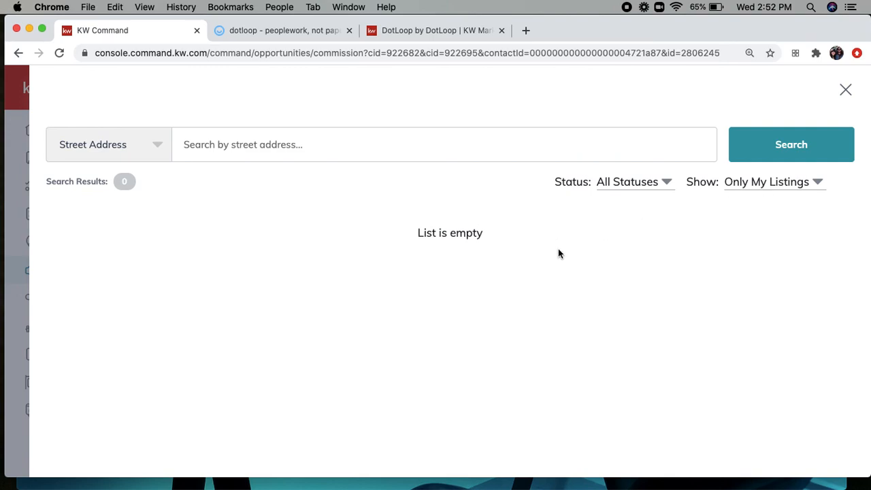
left_click(794, 192)
left_click(785, 208)
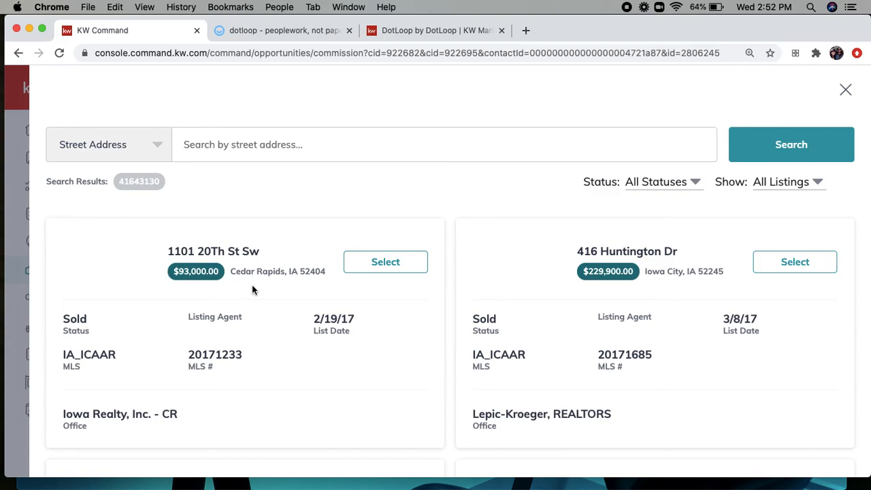
left_click(379, 270)
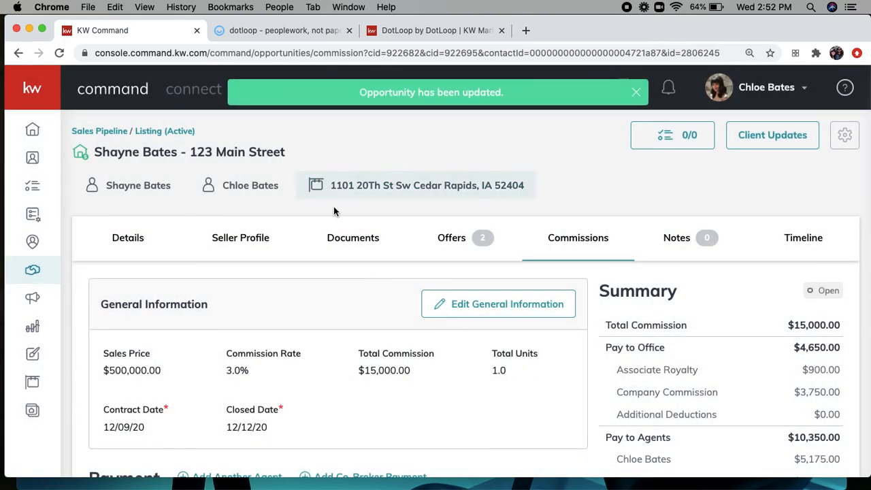
scroll(647, 304, "down", 3)
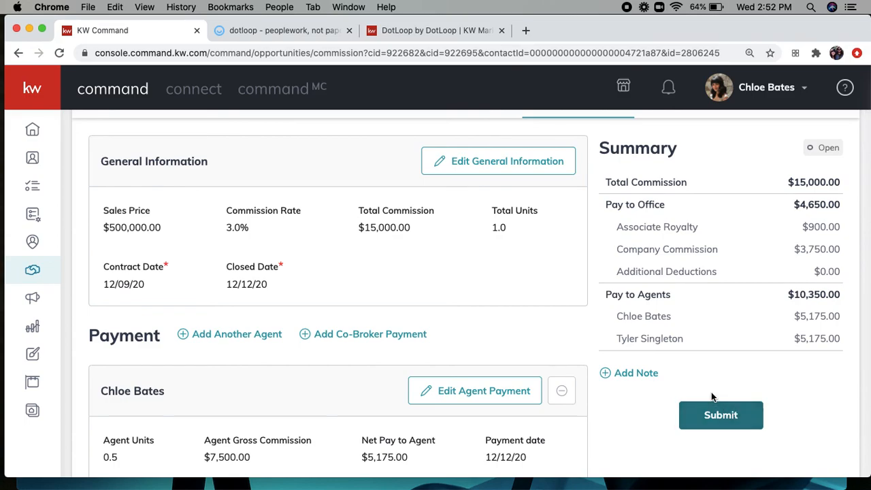
scroll(699, 380, "up", 3)
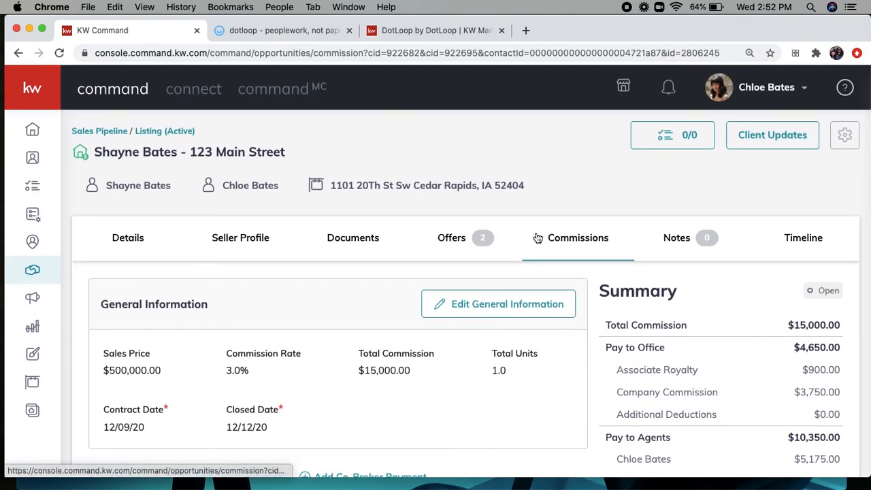
Step: Show the Closed-stage documents checklist, with 0 of 2 required documents uploaded
left_click(345, 246)
scroll(278, 354, "down", 2)
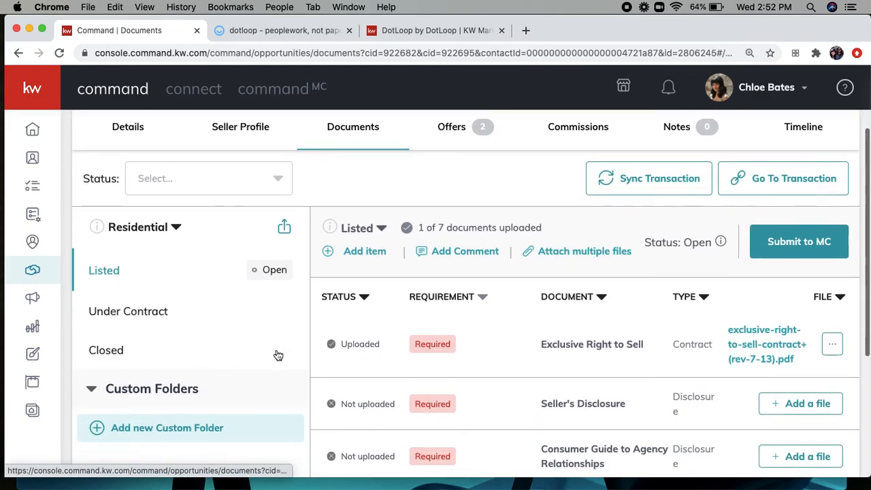
left_click(112, 306)
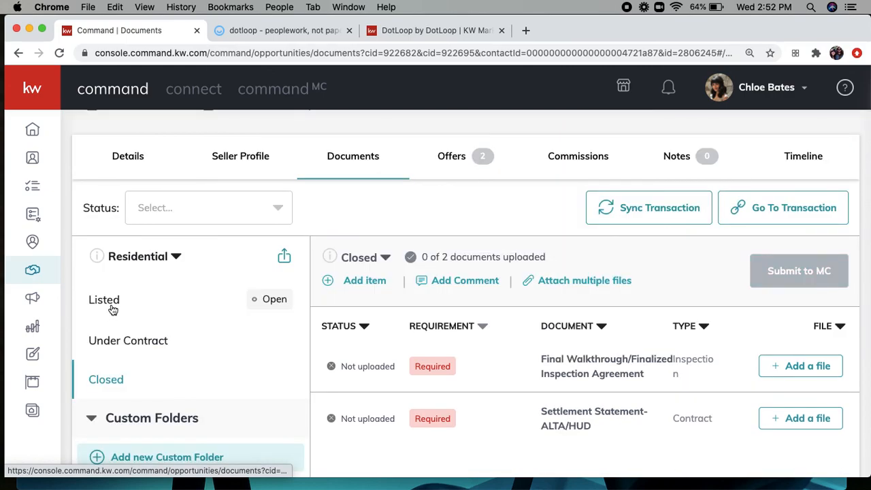